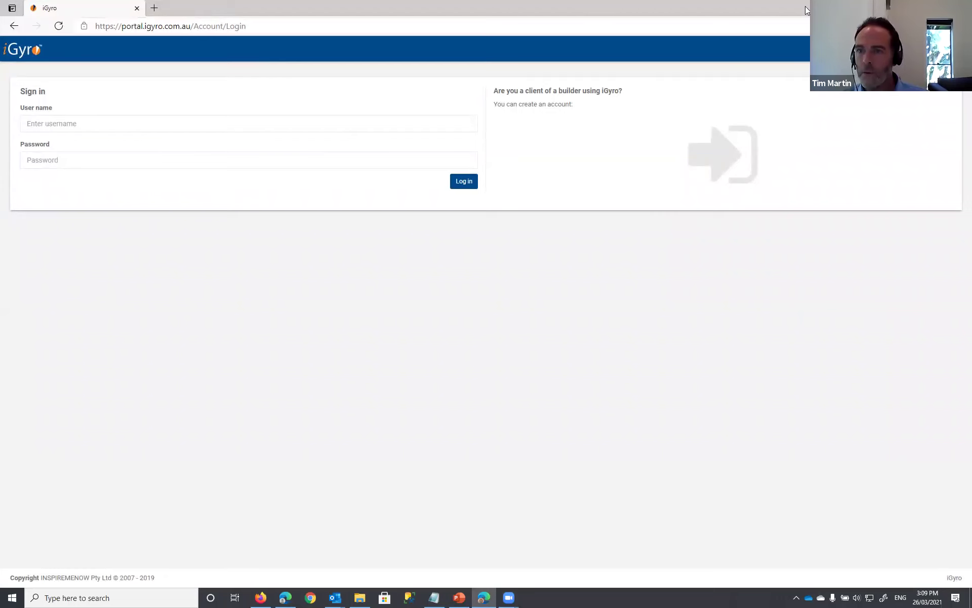
- Restore the full-screen iGyro browser window and bring up Edge's main menu
left_click_drag(806, 10, 694, 37)
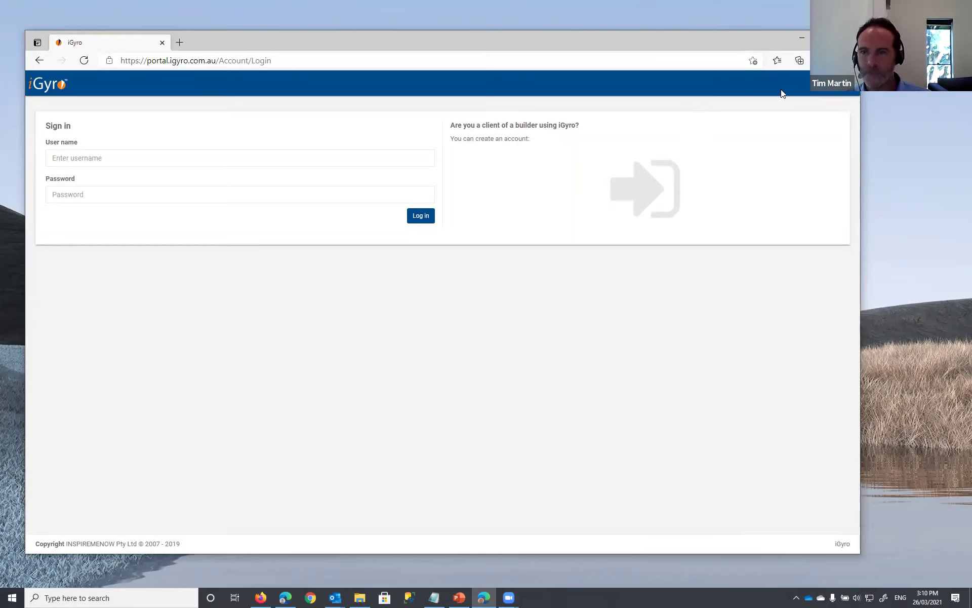
left_click(845, 60)
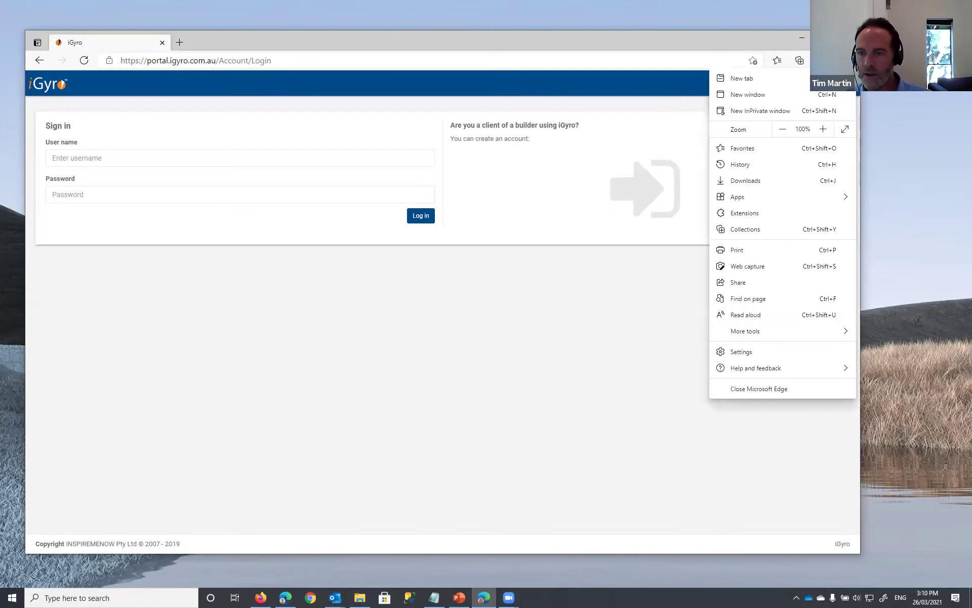
- Search the Edge Add-ons store for 'lastpass' and add LastPass: Free Password Manager to Edge
left_click(740, 214)
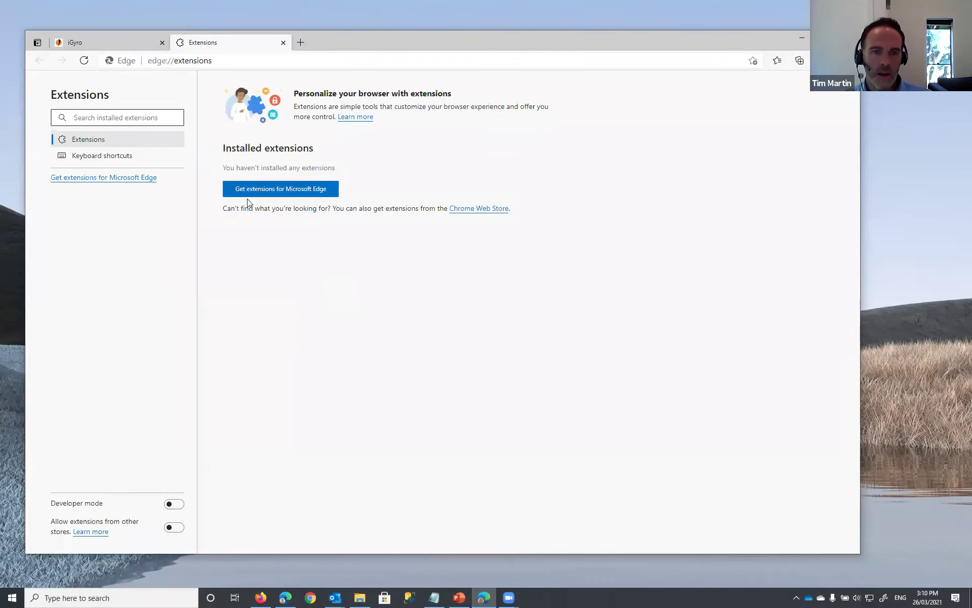
left_click(294, 189)
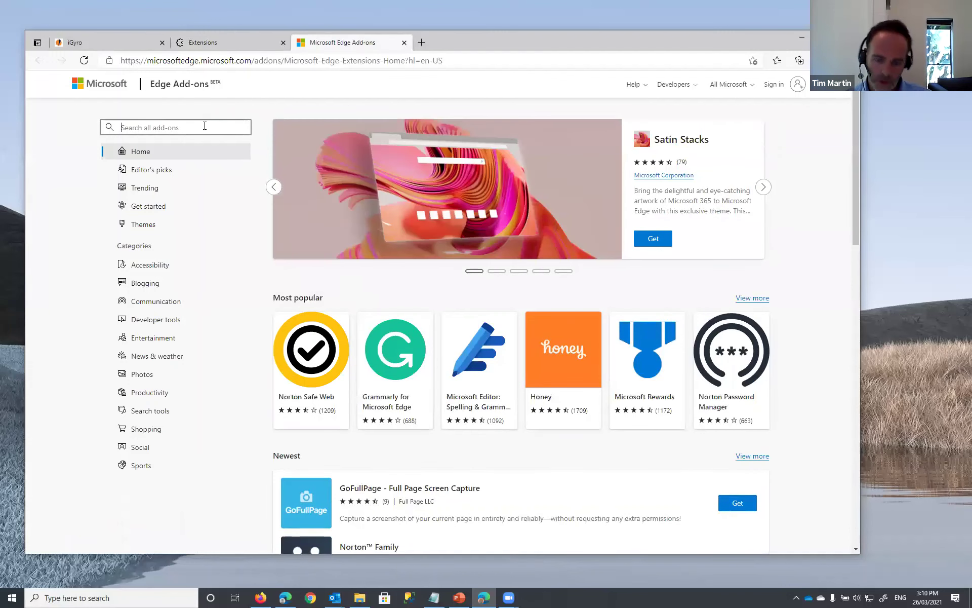
type("lastpass")
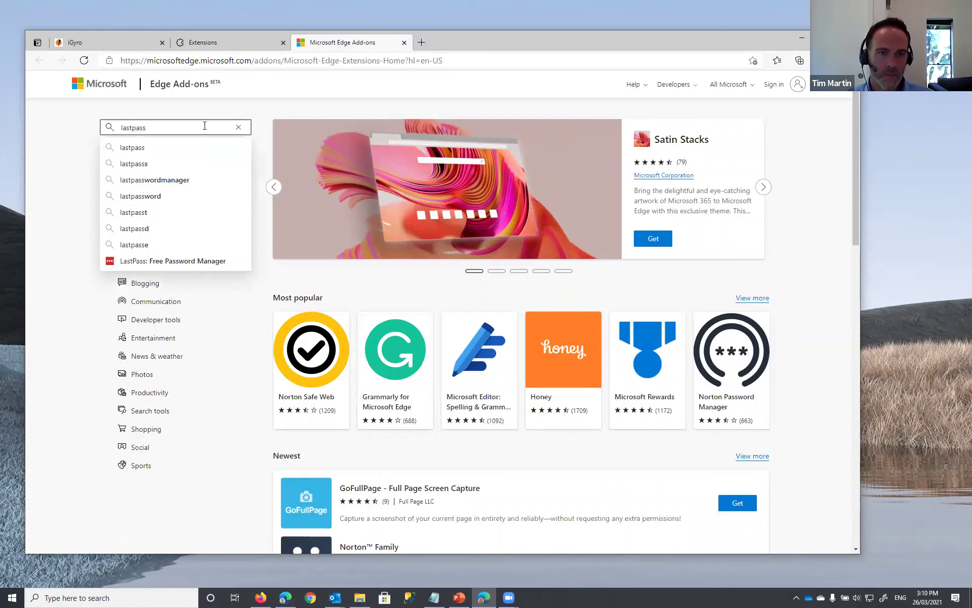
key("Return")
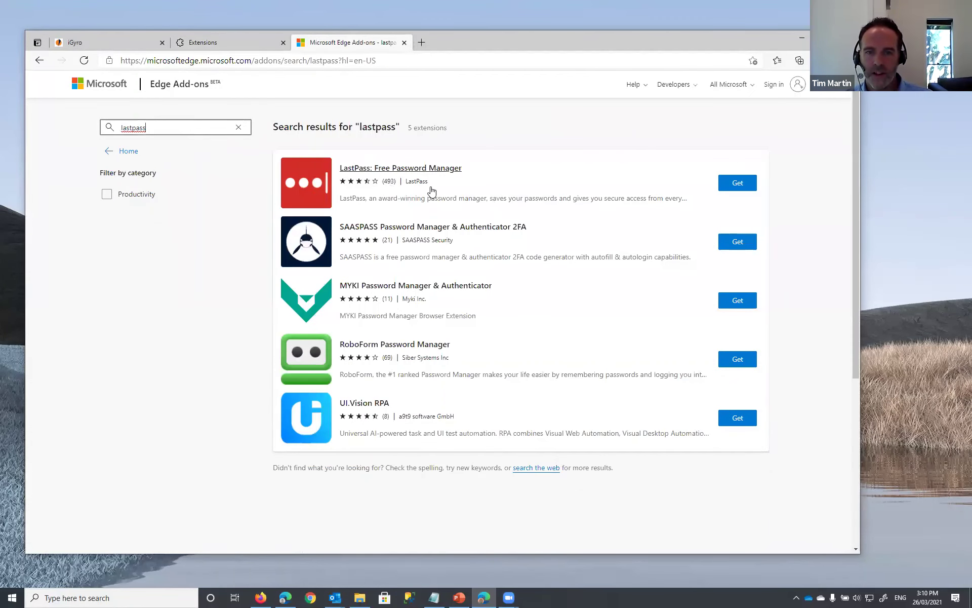
left_click(735, 183)
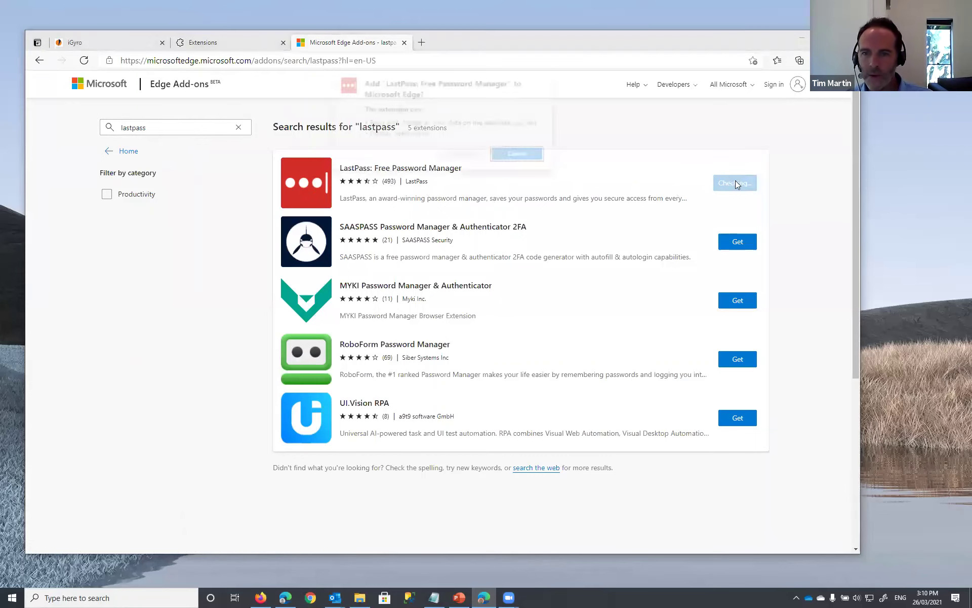
left_click(452, 156)
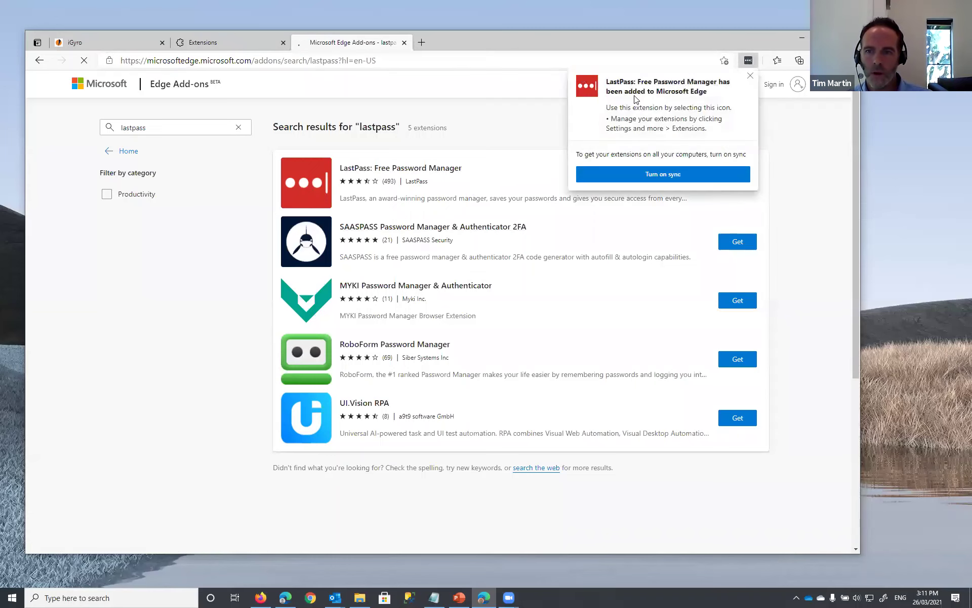
- Log in to the LastPass extension with the account e-mail address and master password
left_click(750, 76)
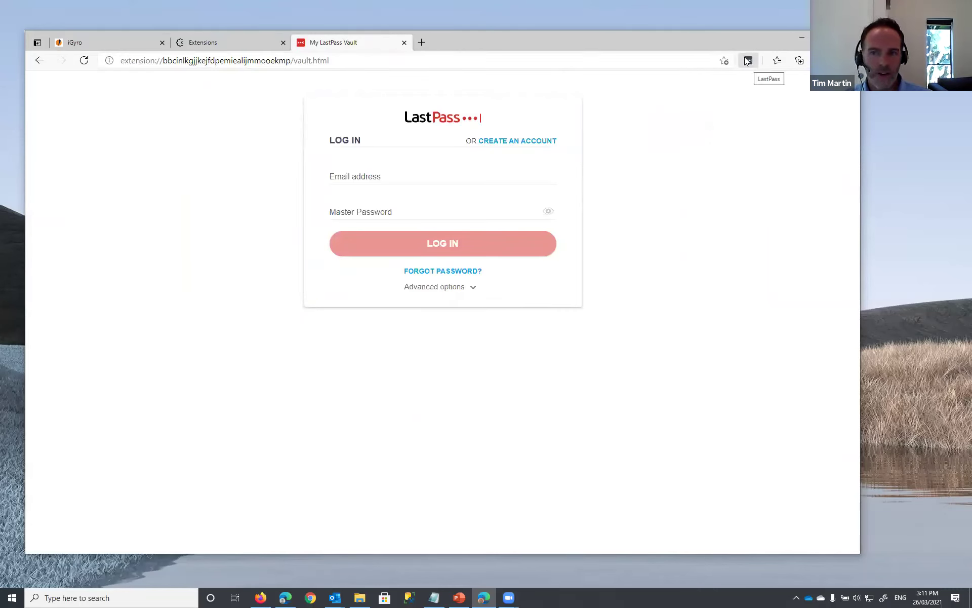
left_click(752, 60)
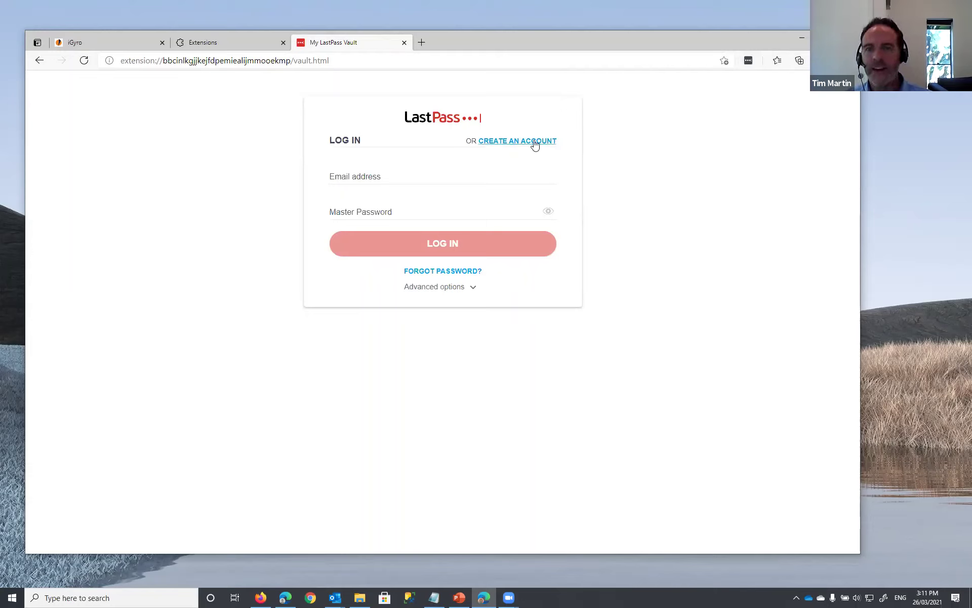
left_click(374, 179)
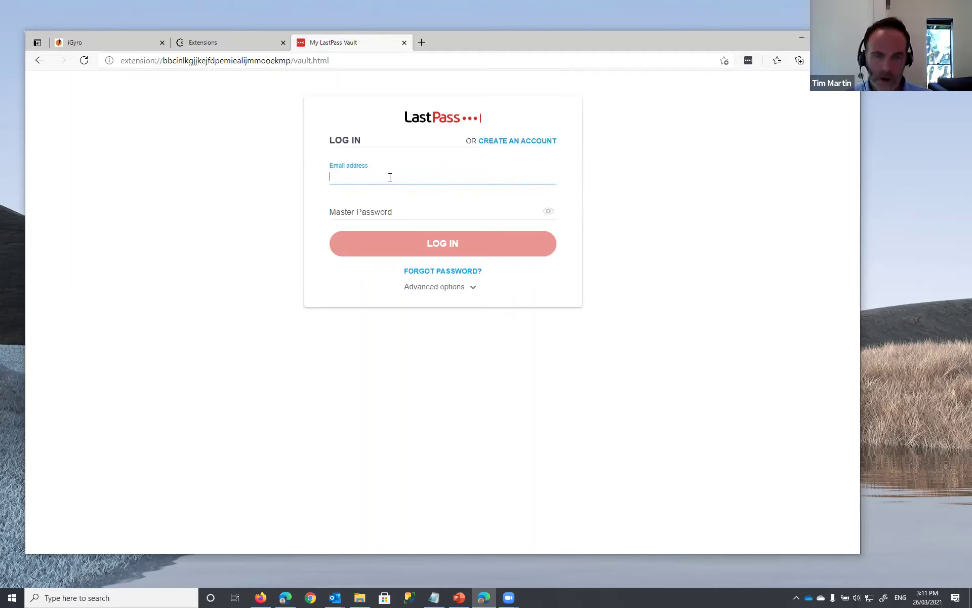
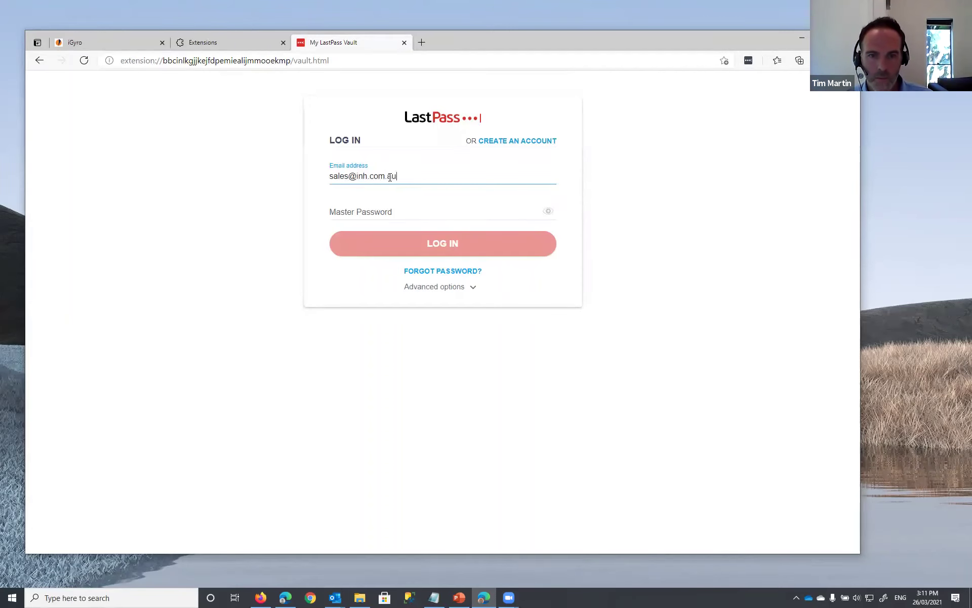
key("Tab")
type("****")
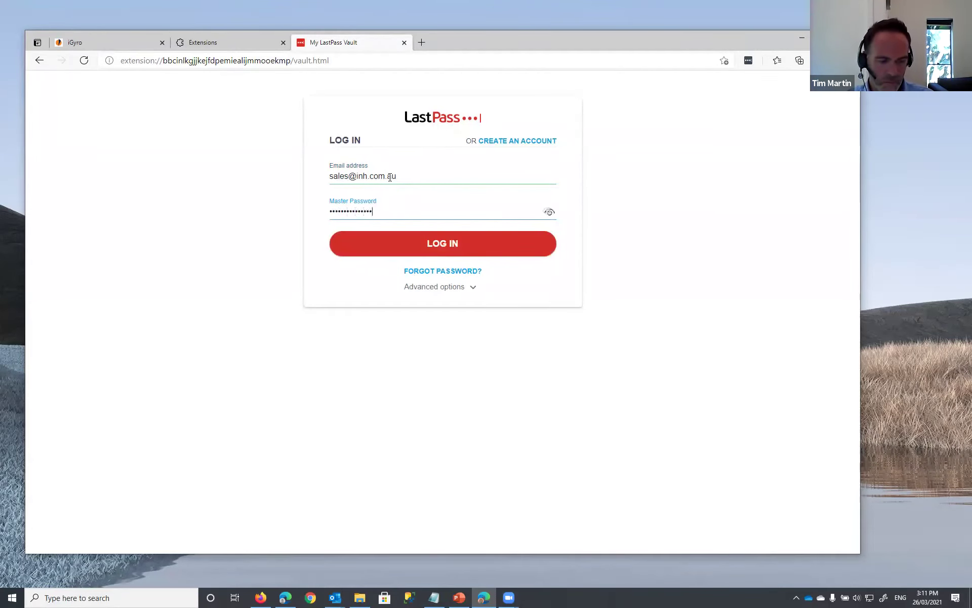
left_click(449, 250)
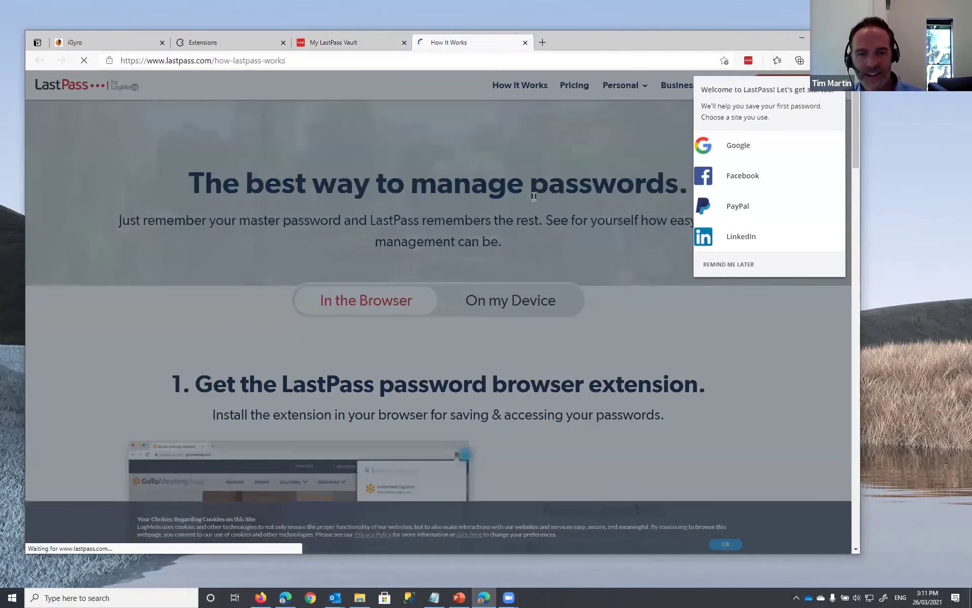
- Dismiss the welcome prompts, briefly view the empty vault, then reopen the LastPass menu
left_click(735, 267)
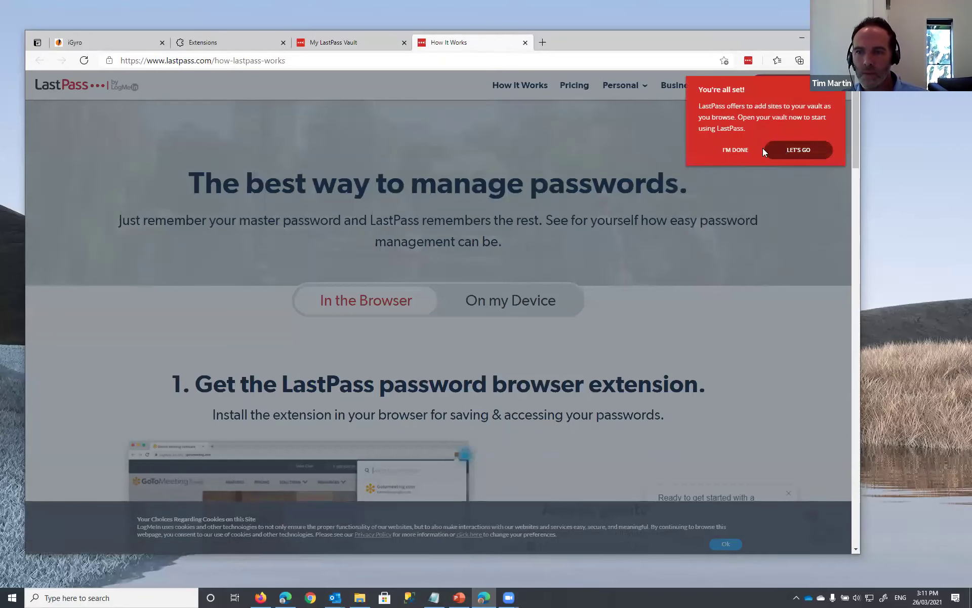
left_click(740, 151)
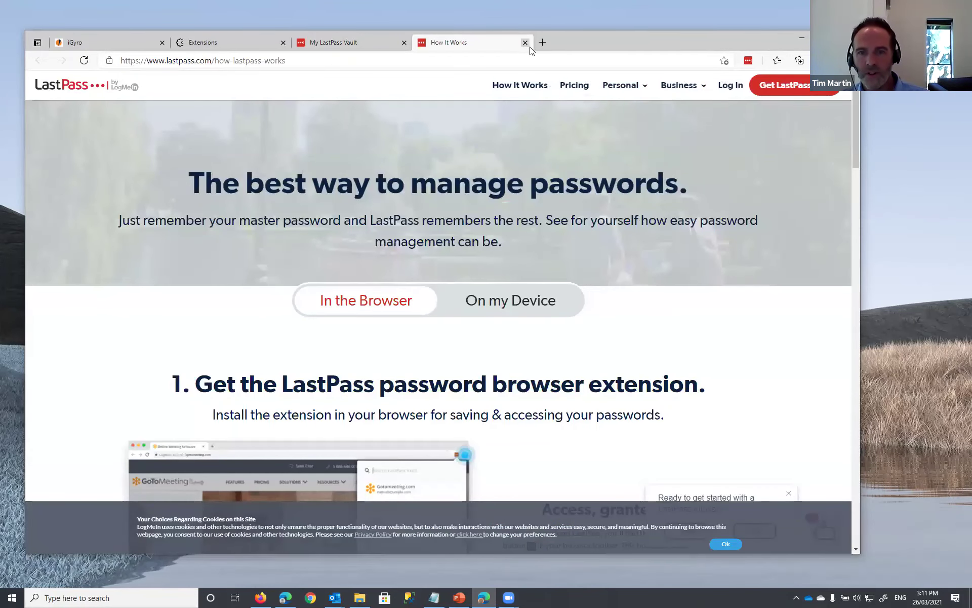
left_click(748, 61)
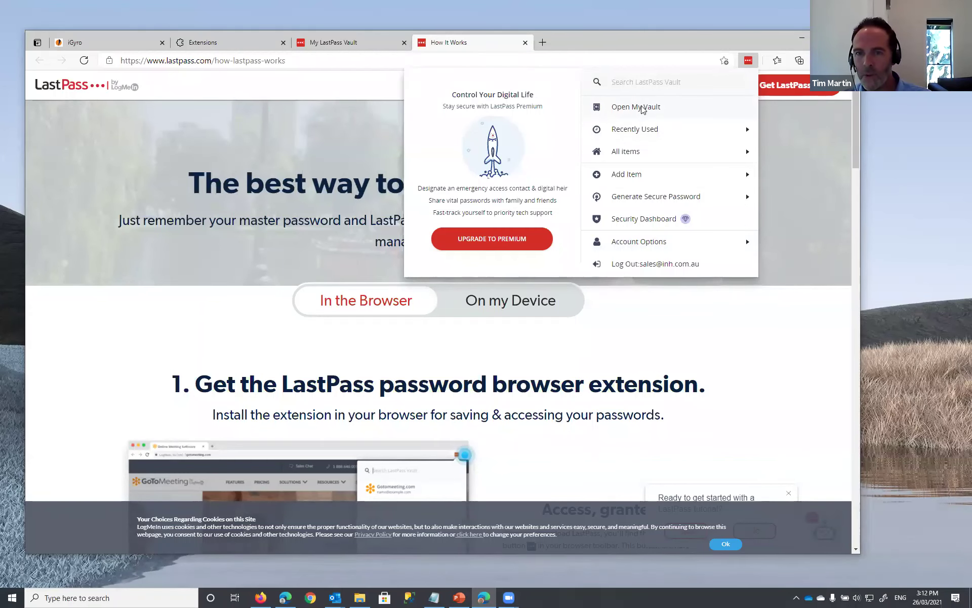
left_click(636, 108)
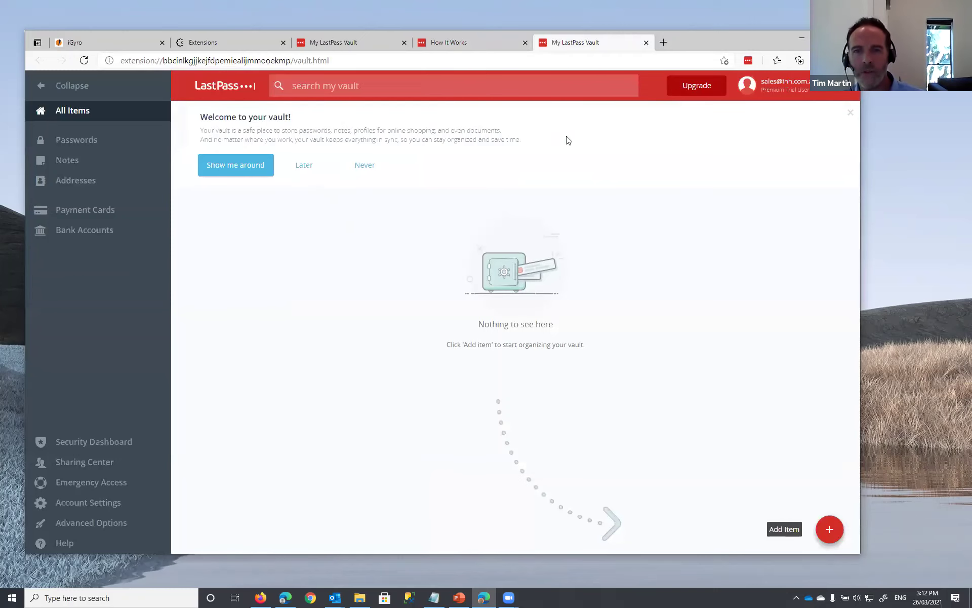
left_click(646, 43)
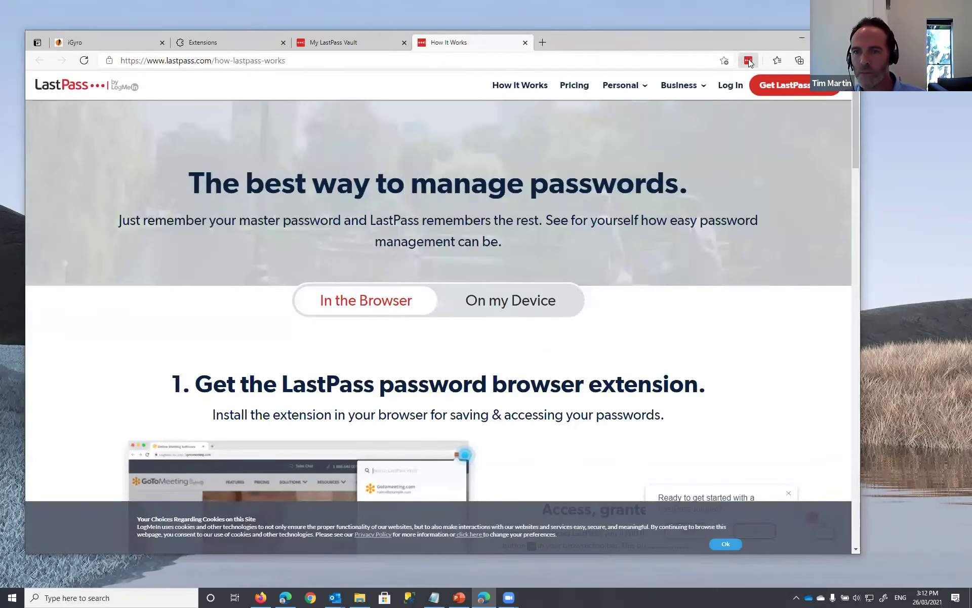
left_click(748, 61)
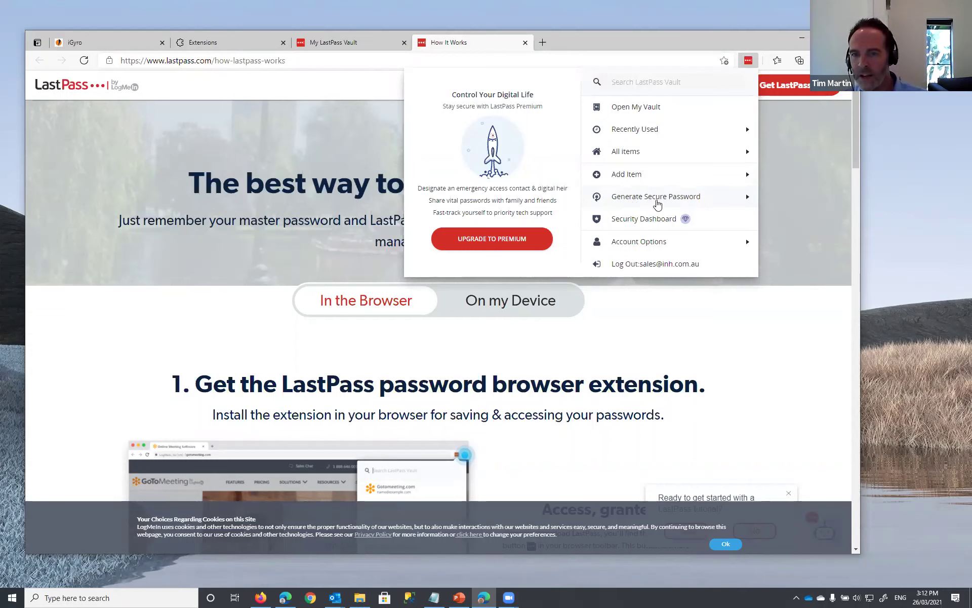
- Open Generate Secure Password and regenerate several random passwords
left_click(661, 198)
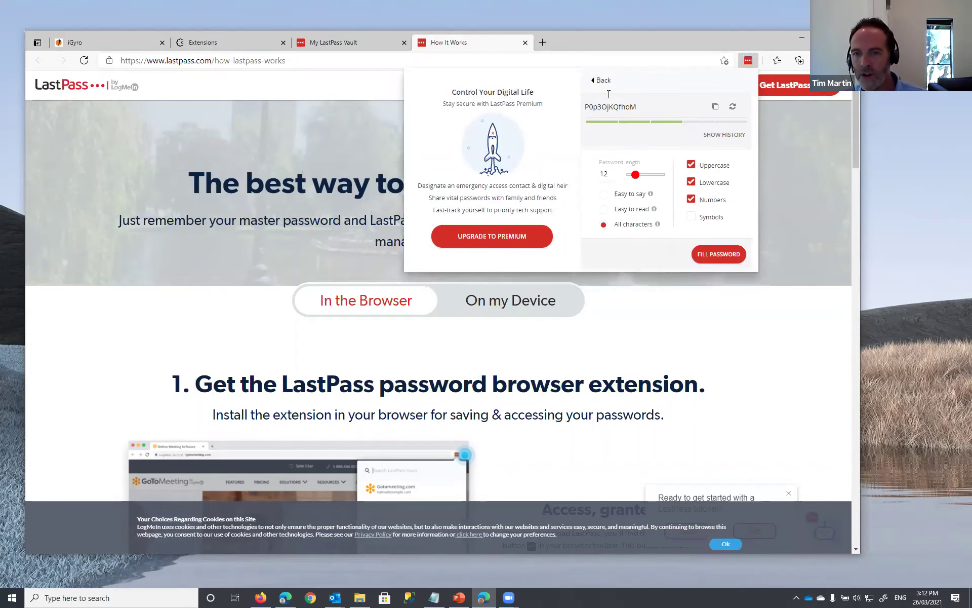
left_click_drag(583, 107, 635, 116)
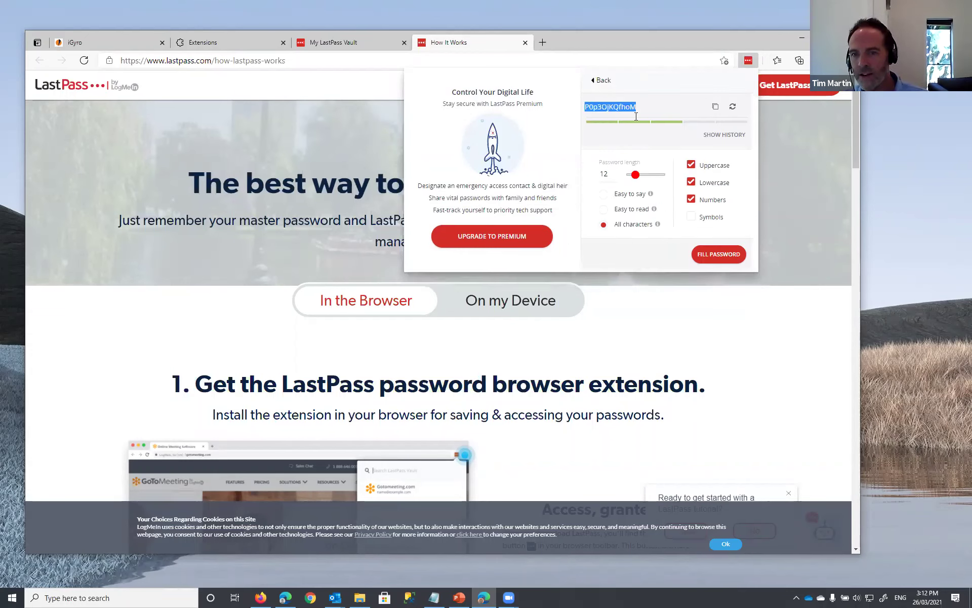
left_click(732, 107)
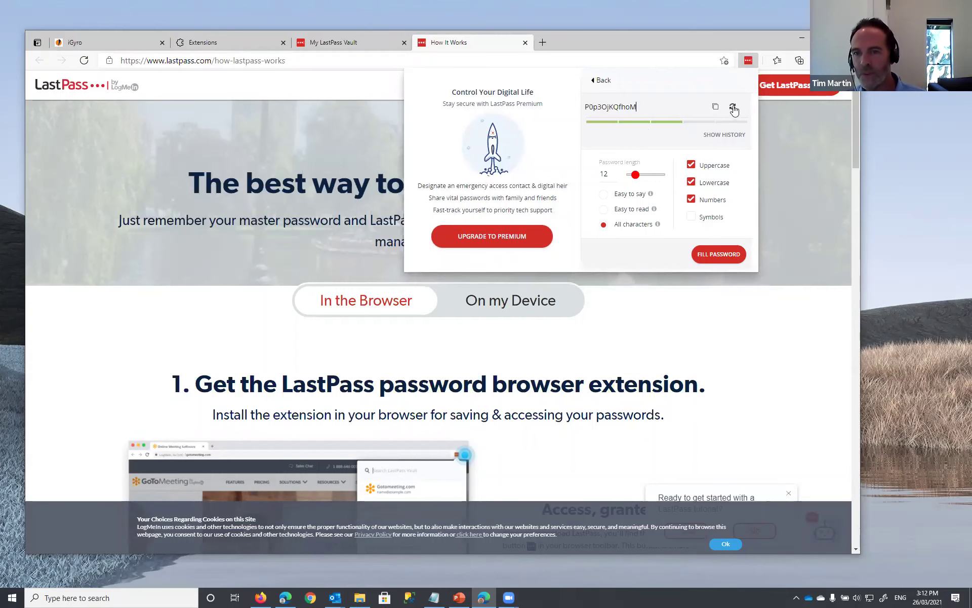
left_click(732, 107)
left_click(732, 107)
left_click(733, 107)
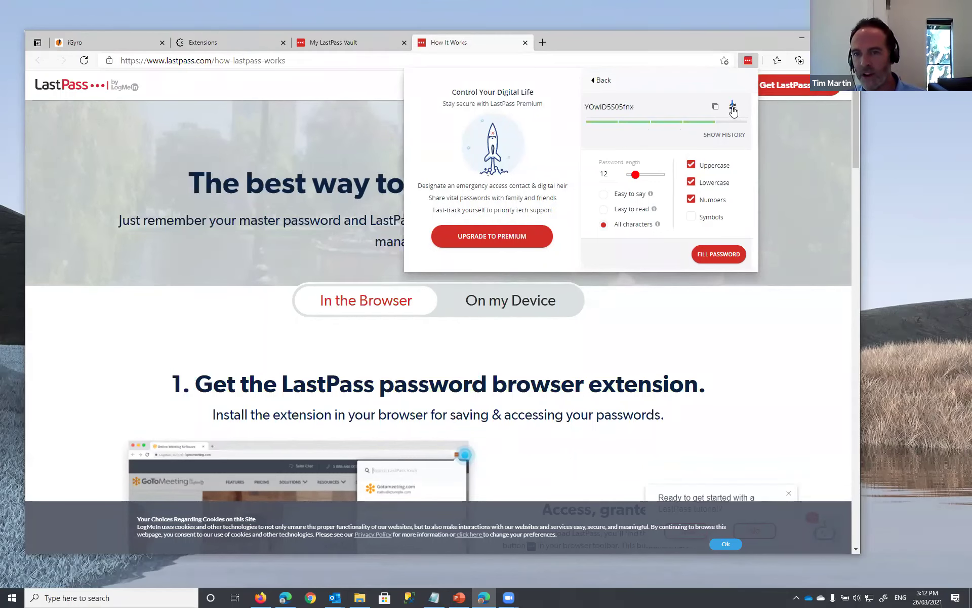
left_click(733, 107)
left_click(733, 107)
left_click(733, 106)
double_click(622, 107)
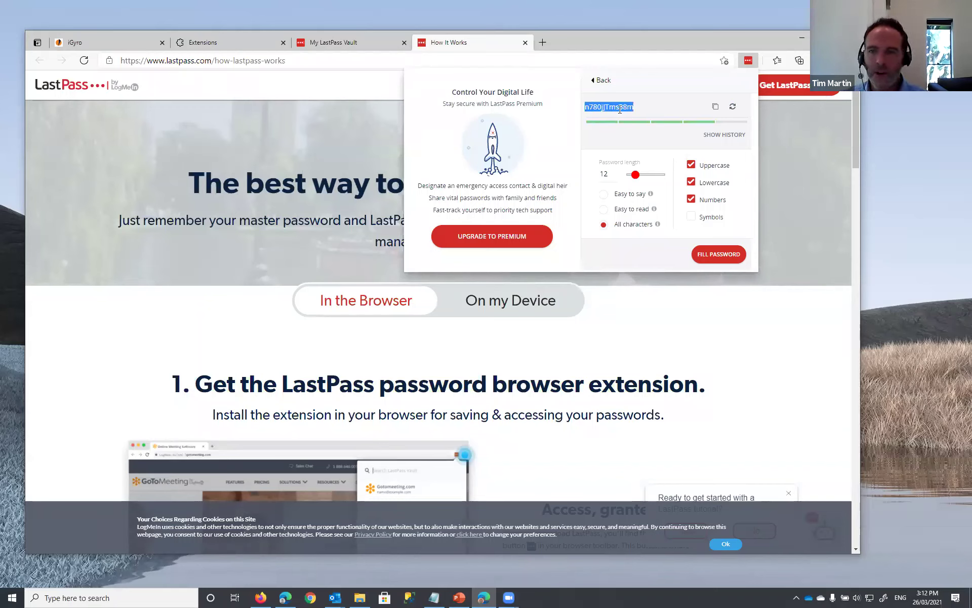
left_click(621, 108)
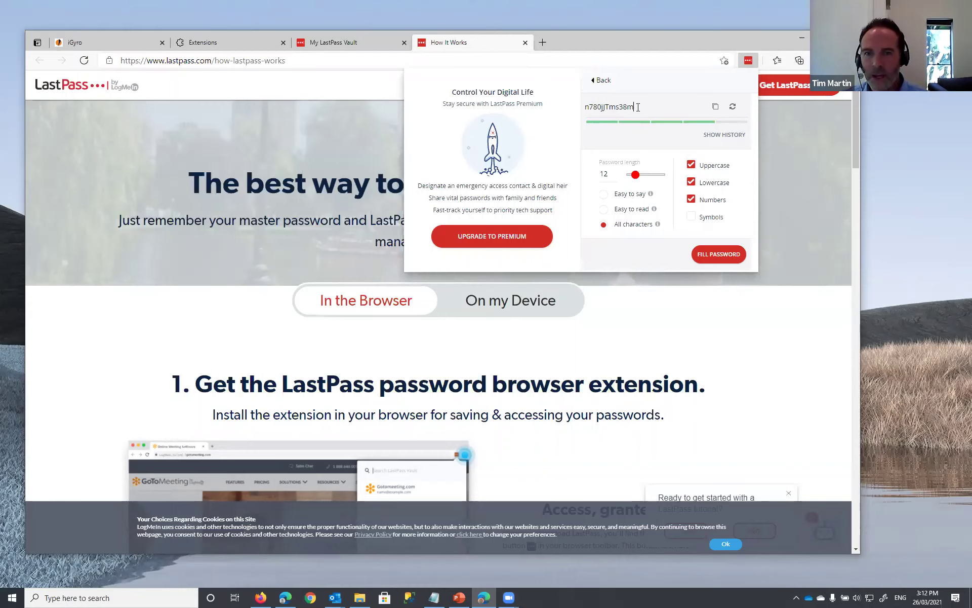
double_click(608, 108)
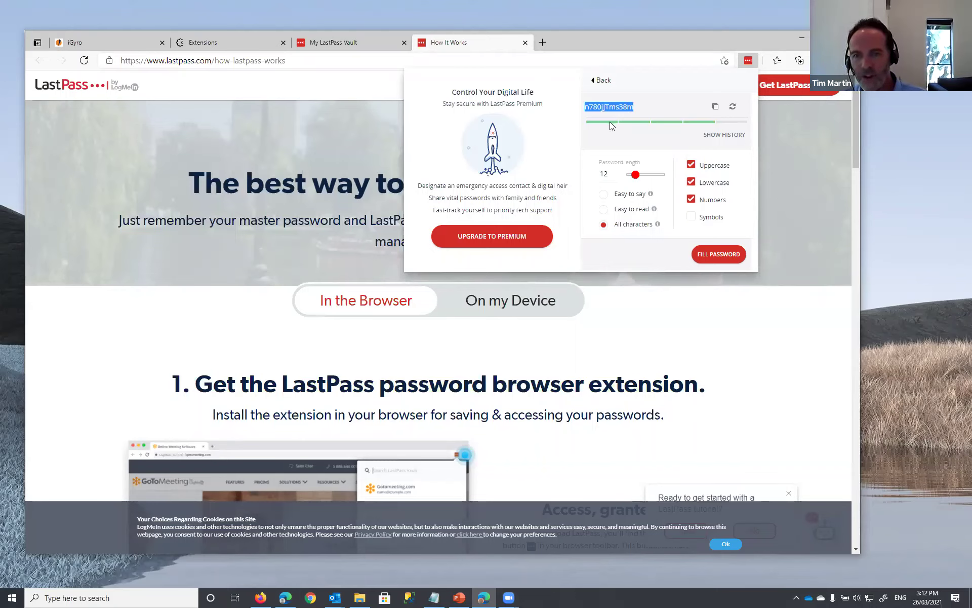
left_click(640, 106)
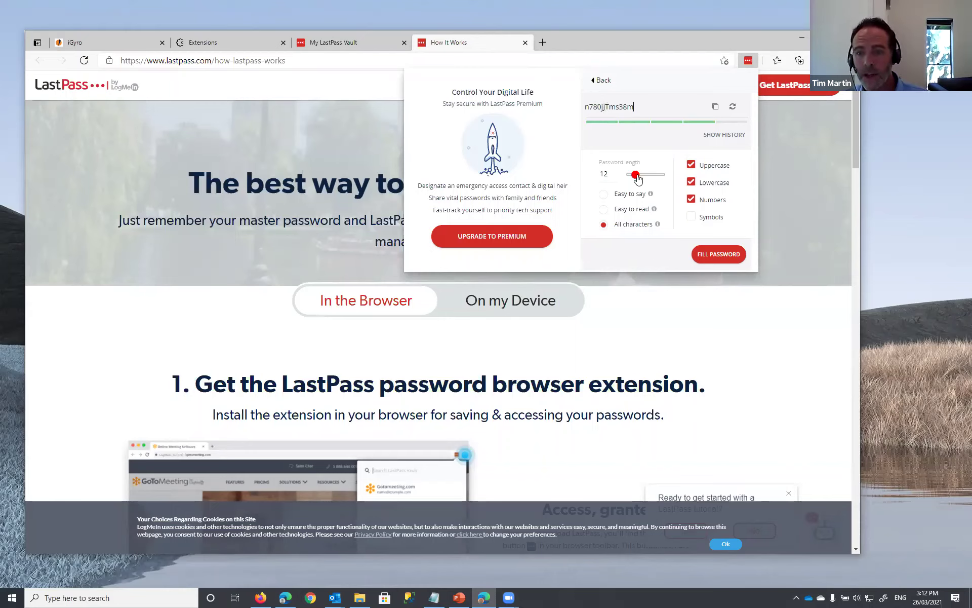
- Lengthen the password, include symbols, regenerate it and copy the result
left_click_drag(638, 180, 638, 178)
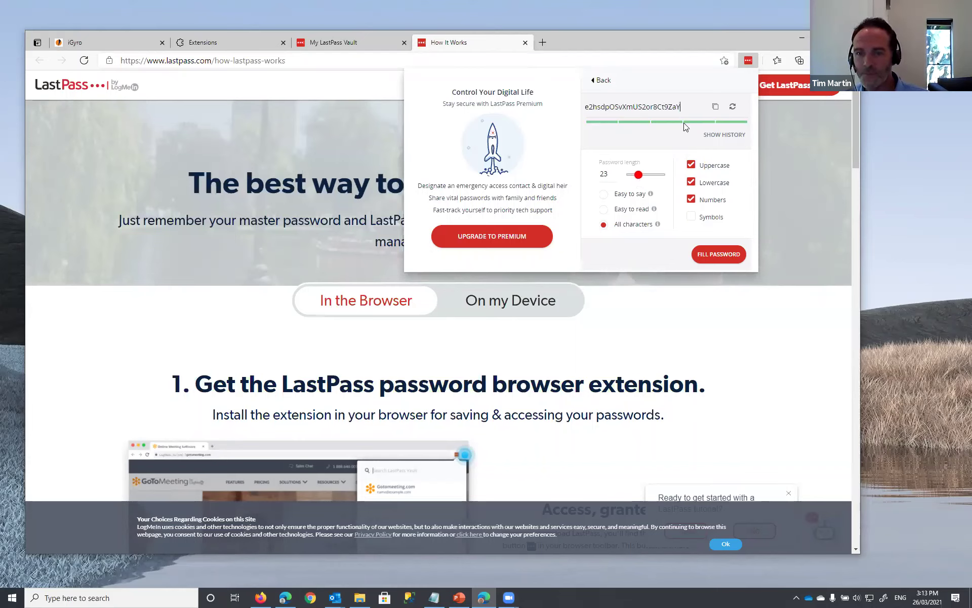
left_click(692, 218)
left_click(733, 107)
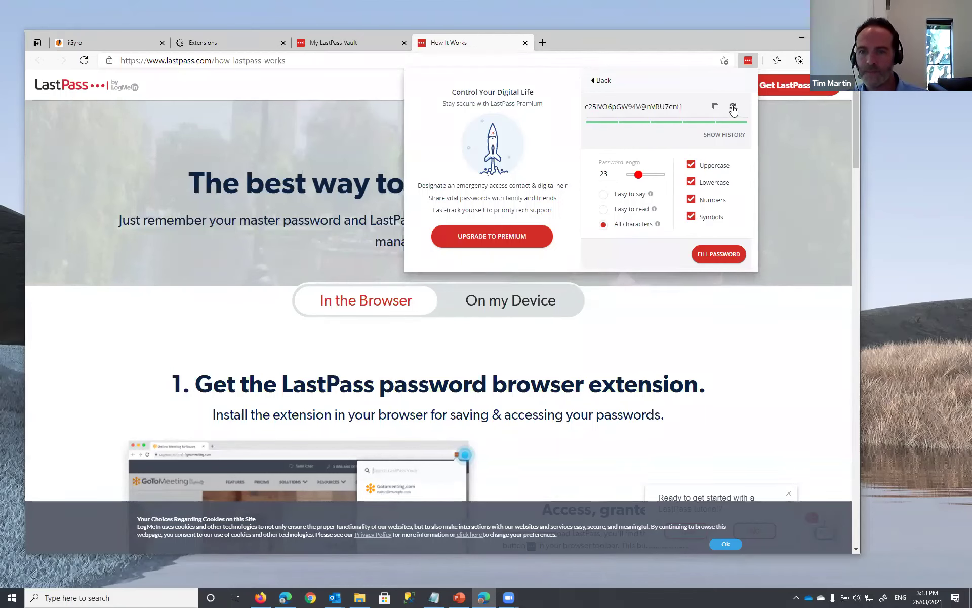
left_click(732, 107)
left_click(733, 108)
left_click(715, 106)
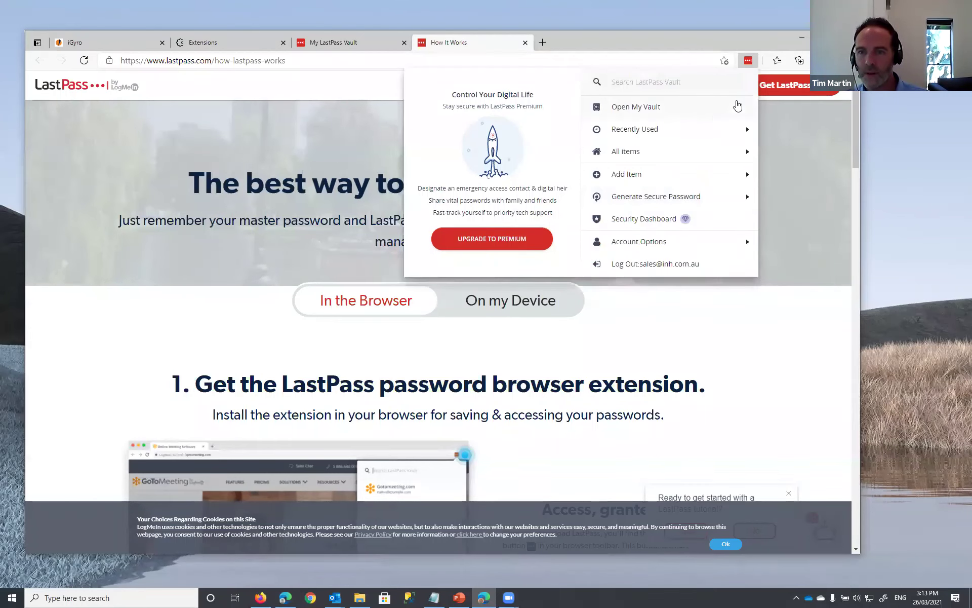
left_click(665, 197)
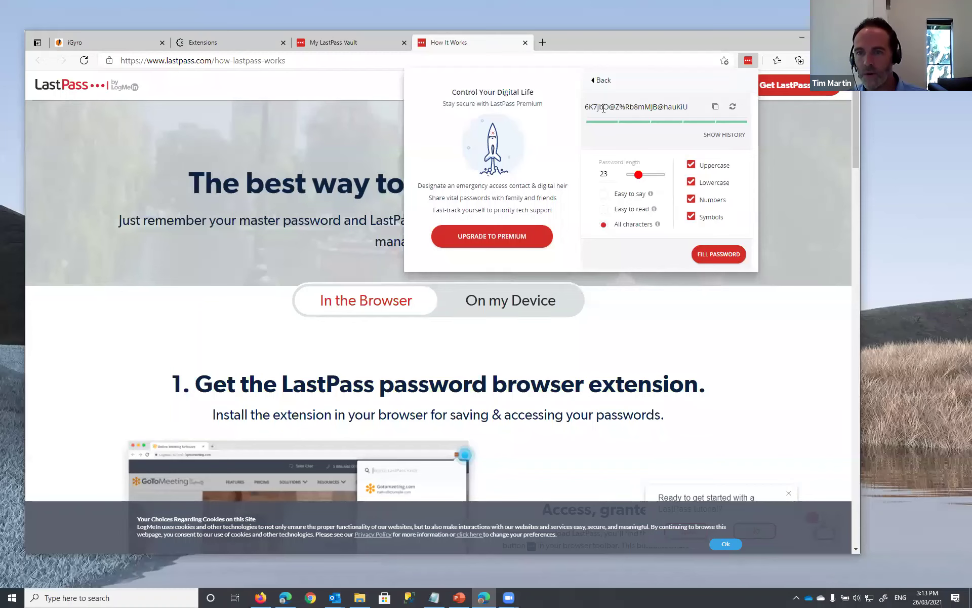
left_click(715, 106)
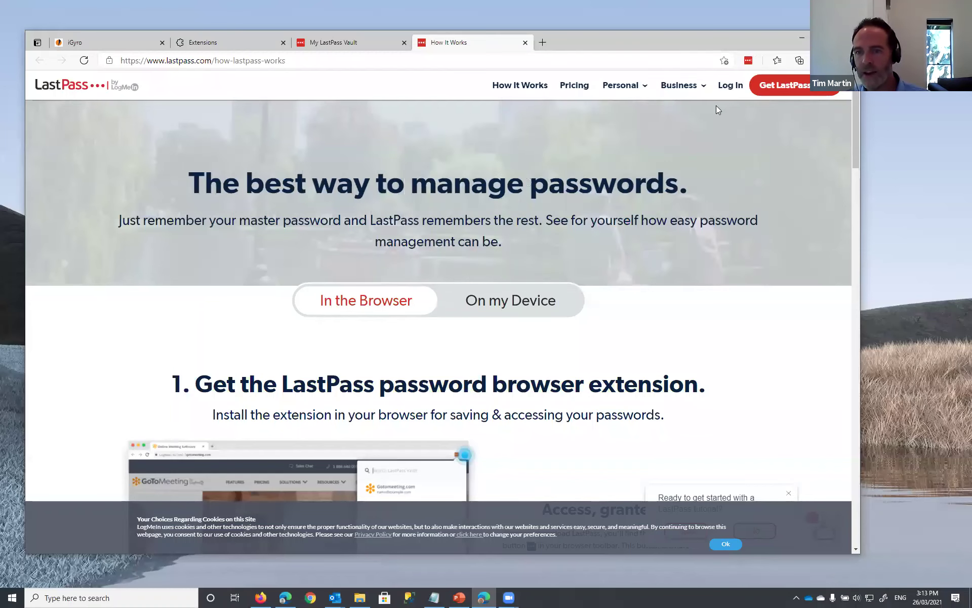
- Recheck the generated password, then open My Vault in a new tab
left_click(748, 61)
left_click(690, 194)
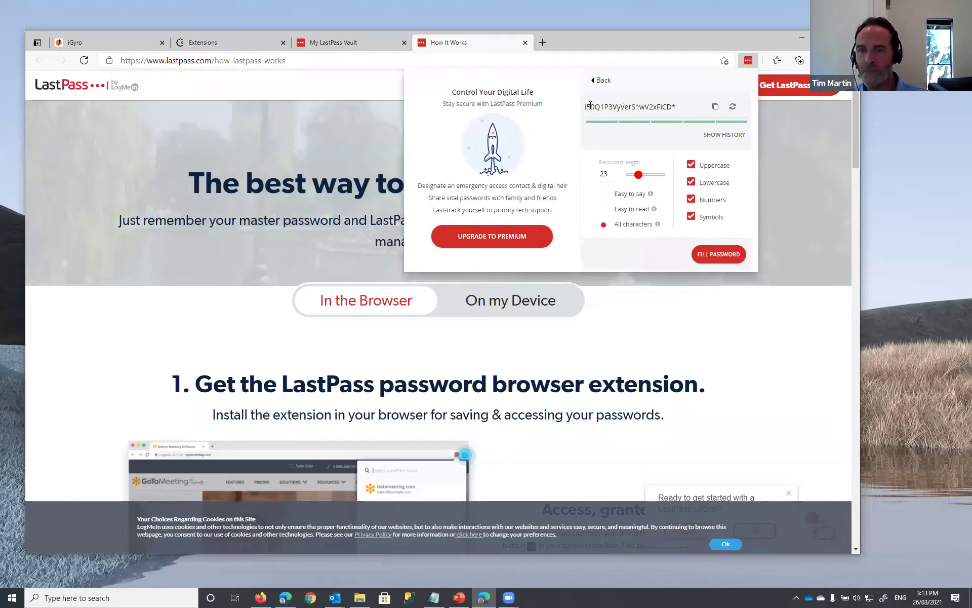
left_click_drag(586, 106, 624, 104)
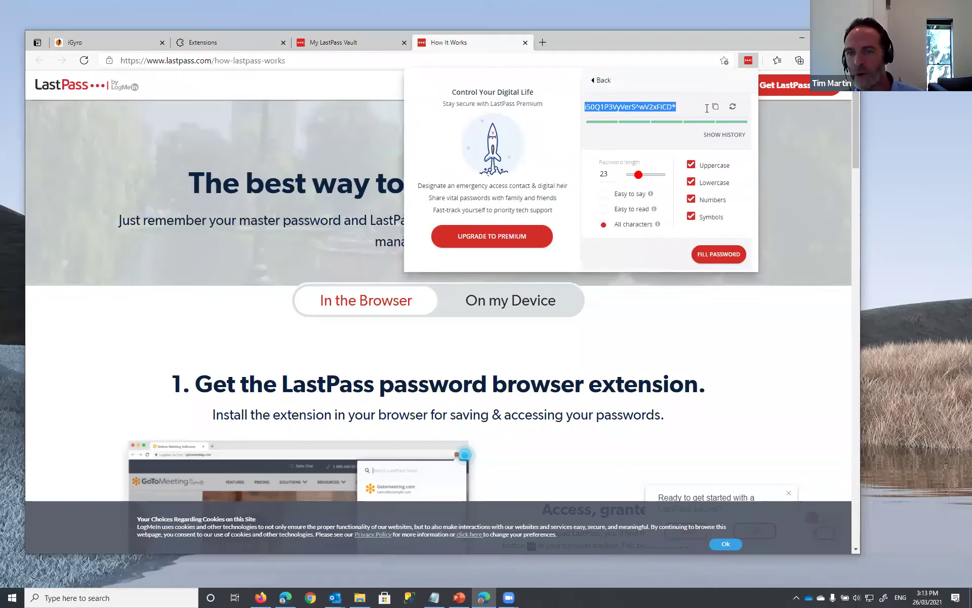
left_click(670, 39)
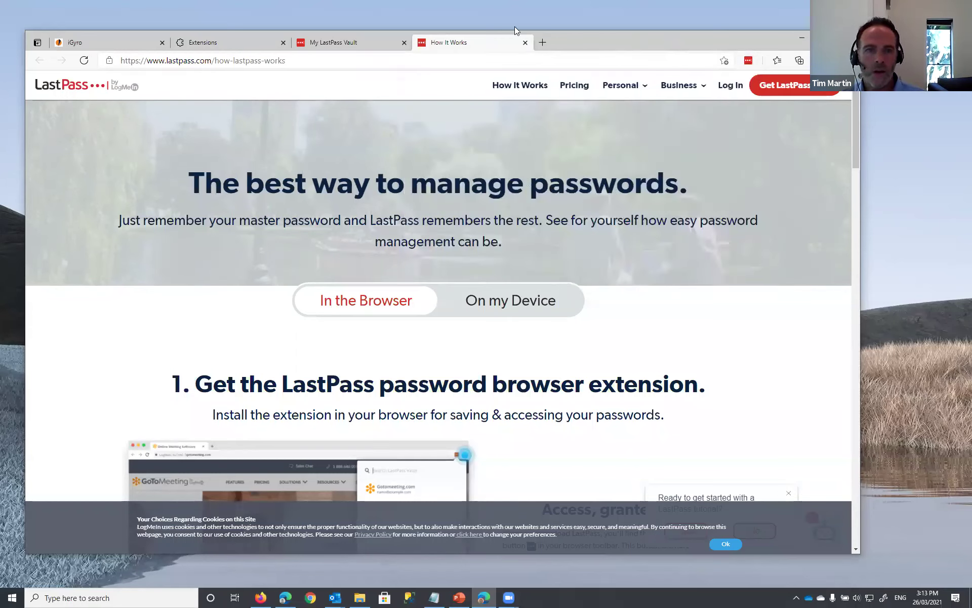
left_click(749, 61)
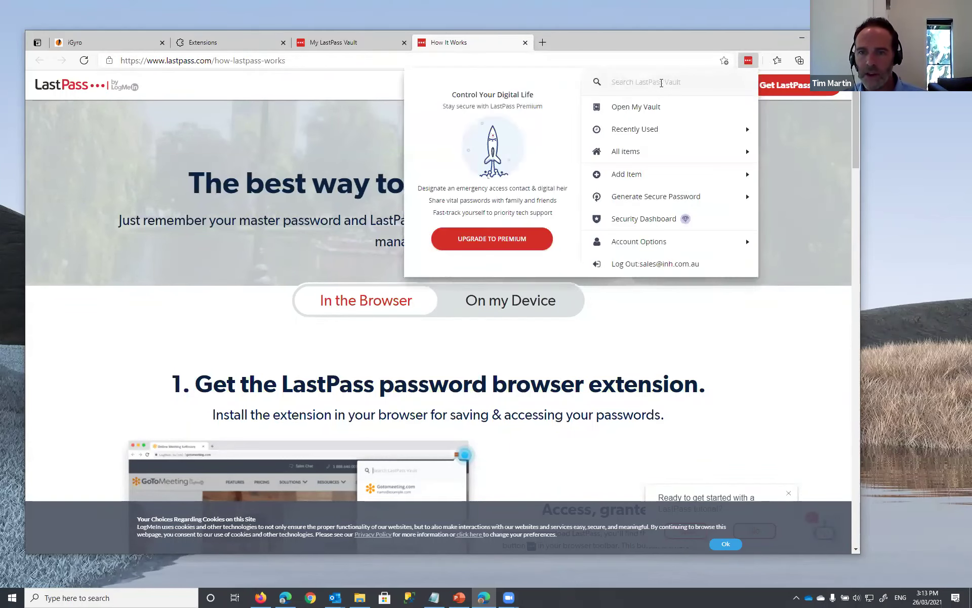
left_click(634, 109)
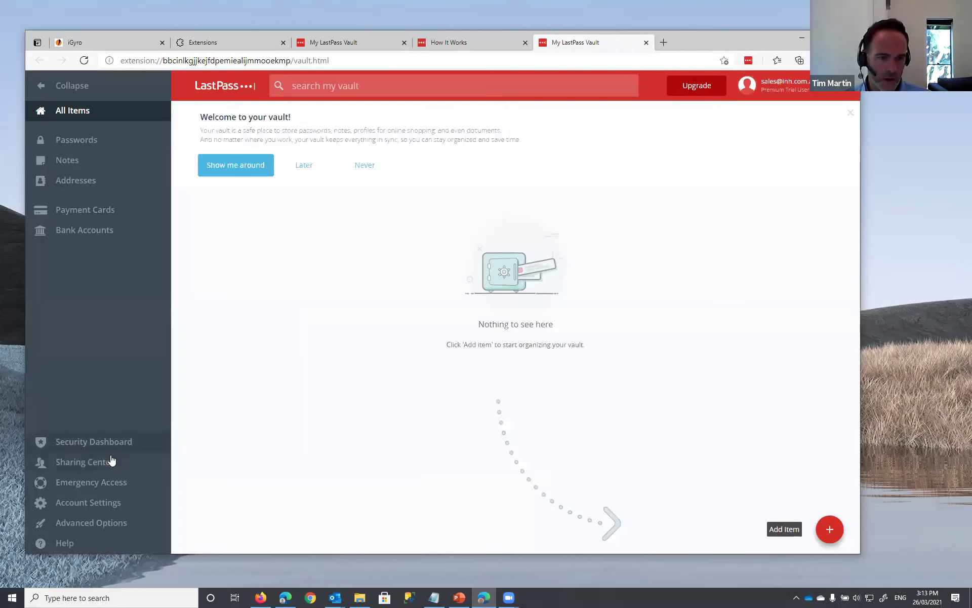
- Open Account Settings and scroll General down to the empty Recovery Phone setting
left_click(100, 504)
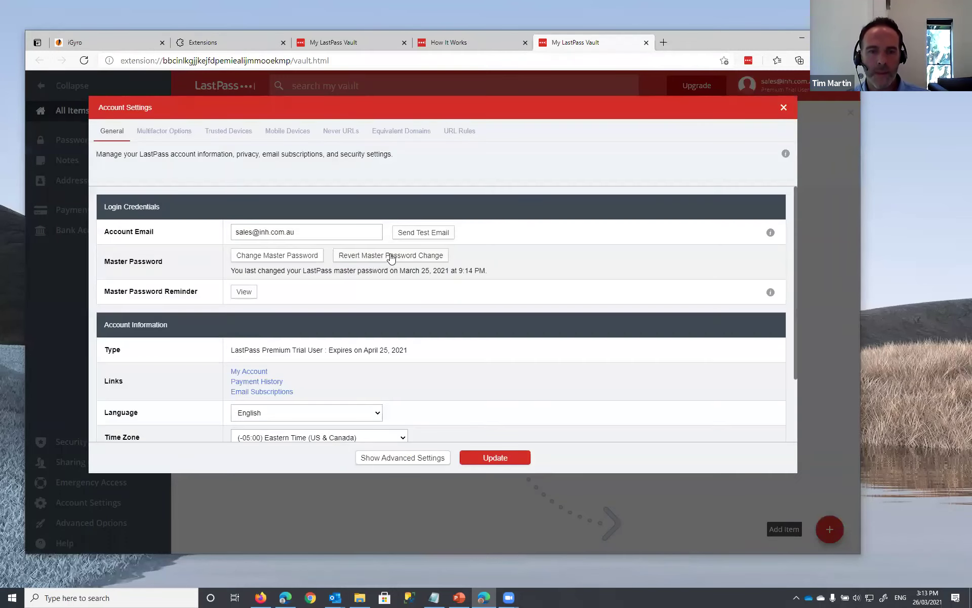
scroll(481, 282, "down", 2)
scroll(464, 289, "up", 1)
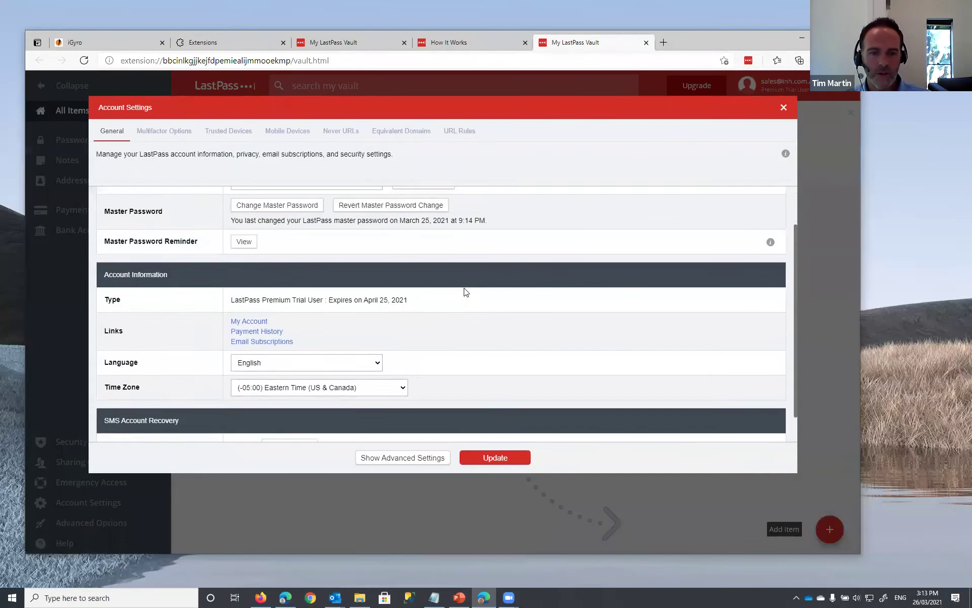
scroll(400, 287, "down", 1)
scroll(355, 370, "up", 2)
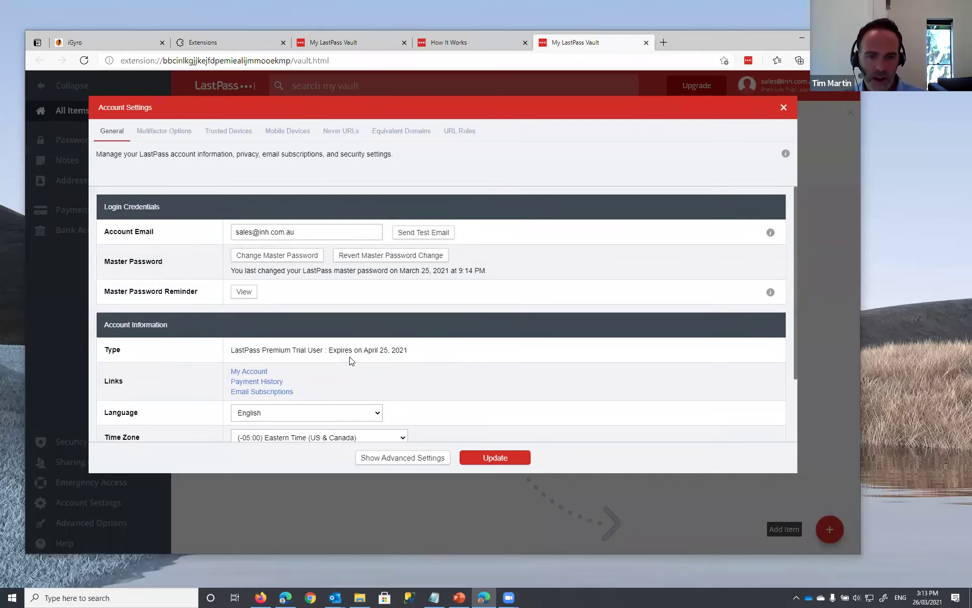
scroll(320, 420, "down", 2)
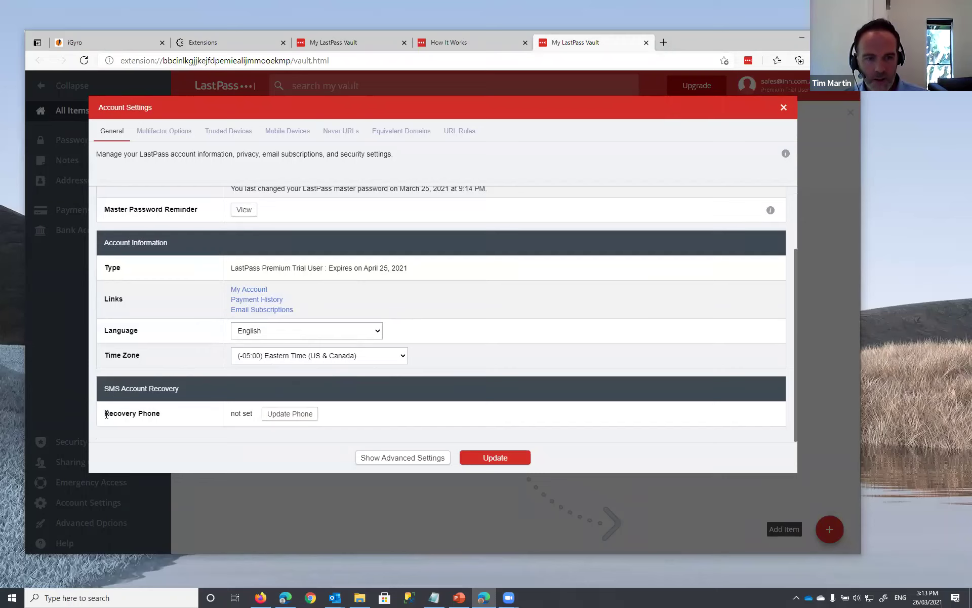
left_click_drag(104, 414, 185, 423)
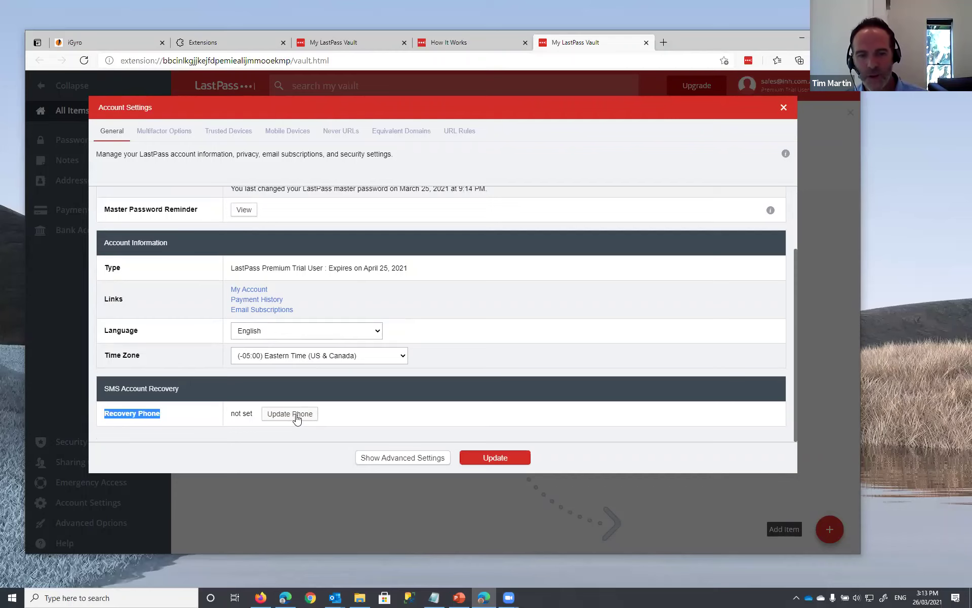
- Inspect the LastPass Authenticator's Enabled choices under Multifactor Options, leaving every method disabled
left_click(167, 133)
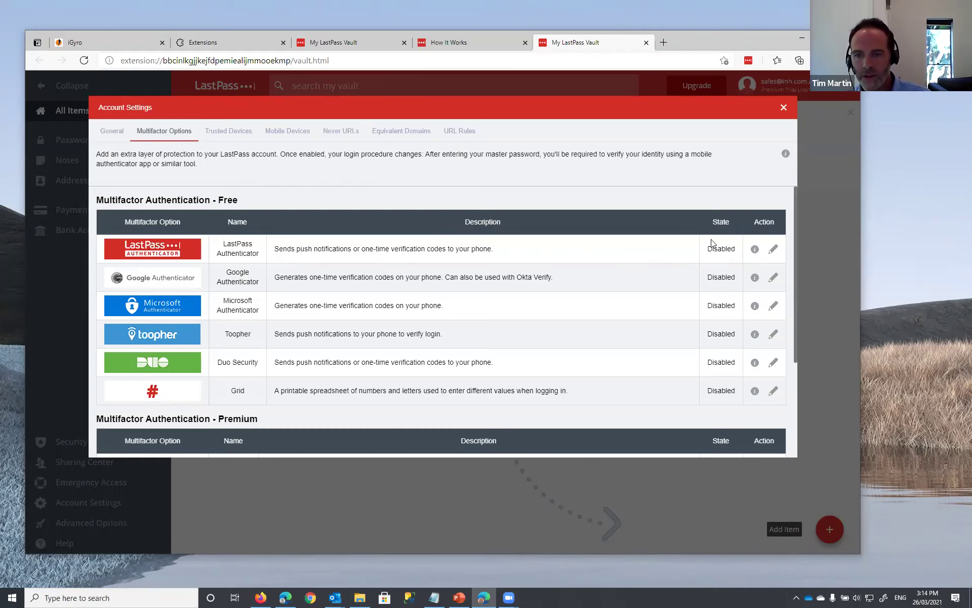
left_click(774, 248)
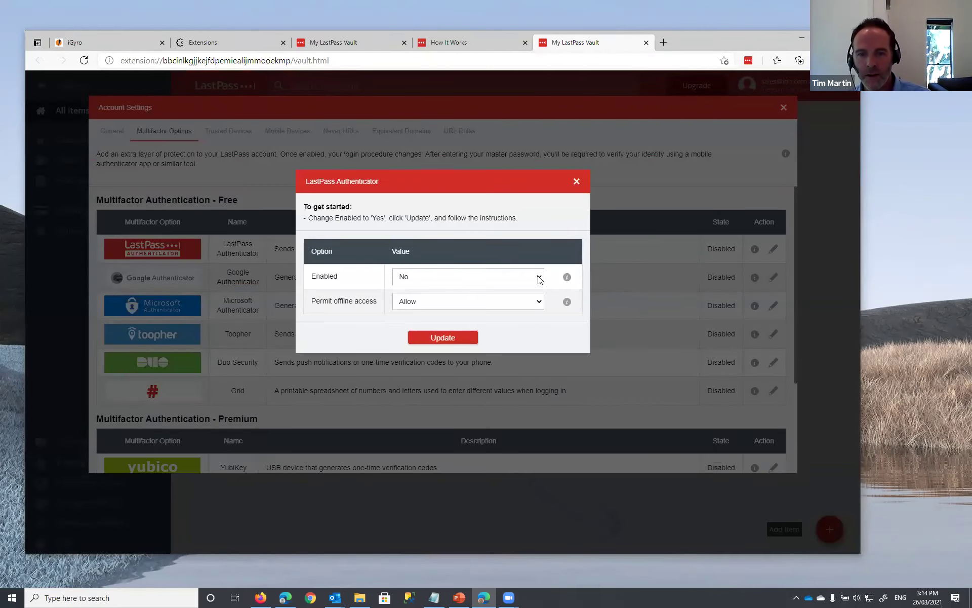
left_click(539, 279)
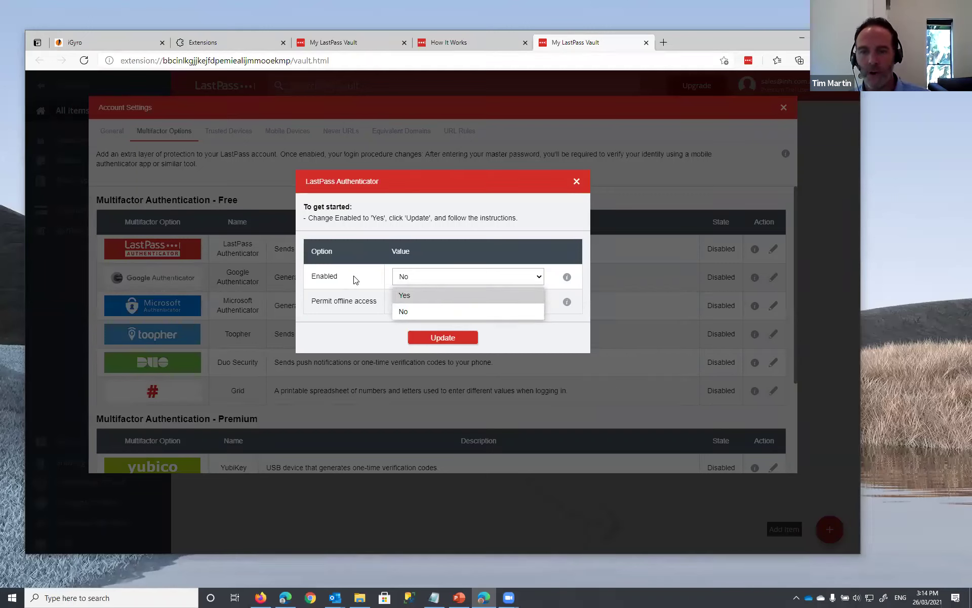
left_click(580, 184)
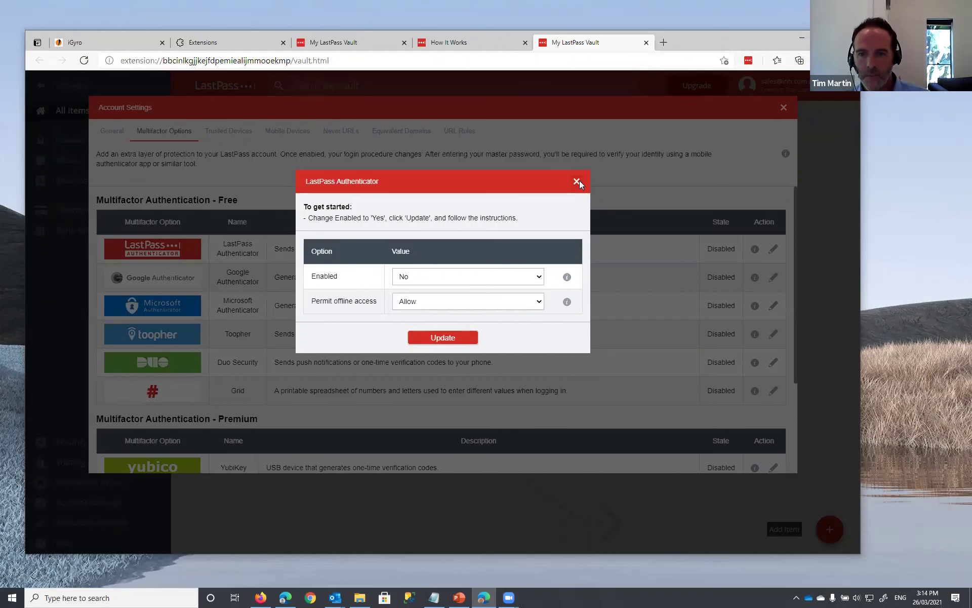
left_click(577, 181)
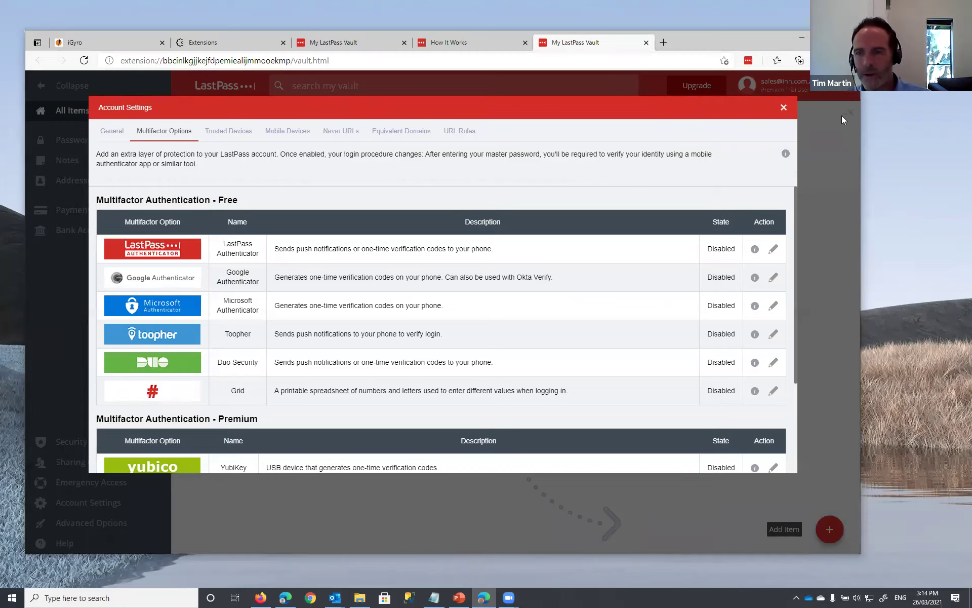
- Close Account Settings and the vault tab, then log in to iGyro with the user name
left_click(783, 108)
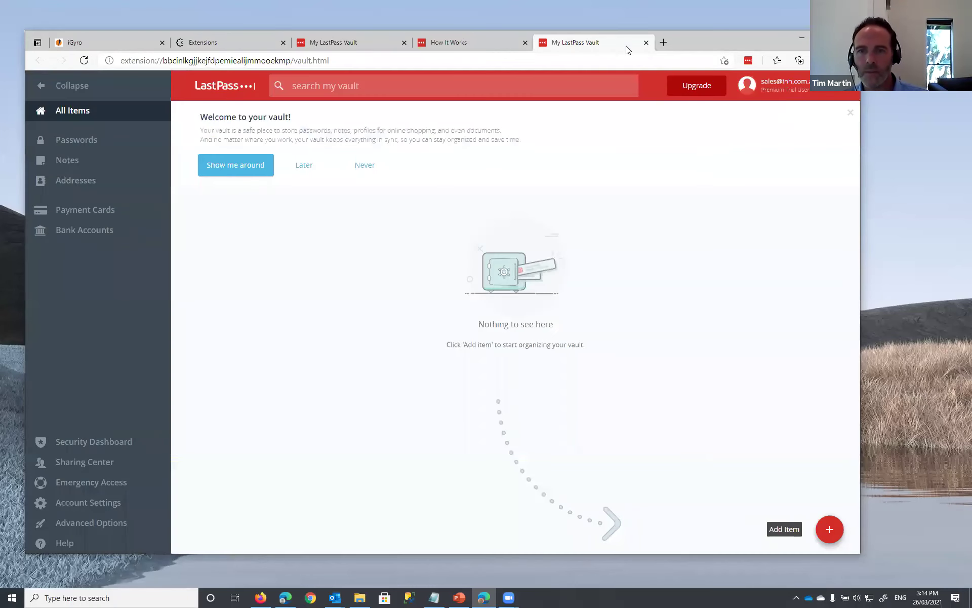
left_click(646, 42)
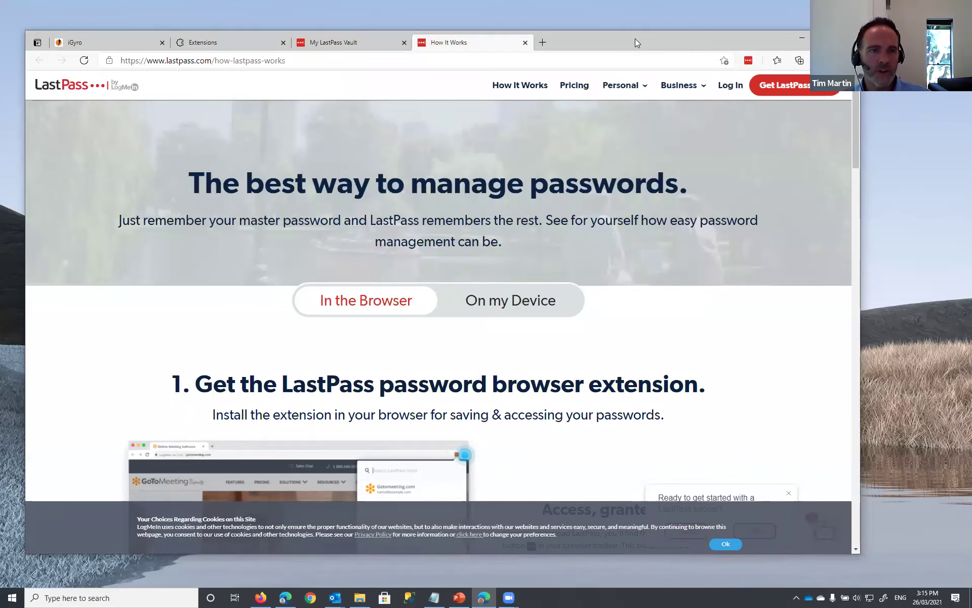
left_click(114, 43)
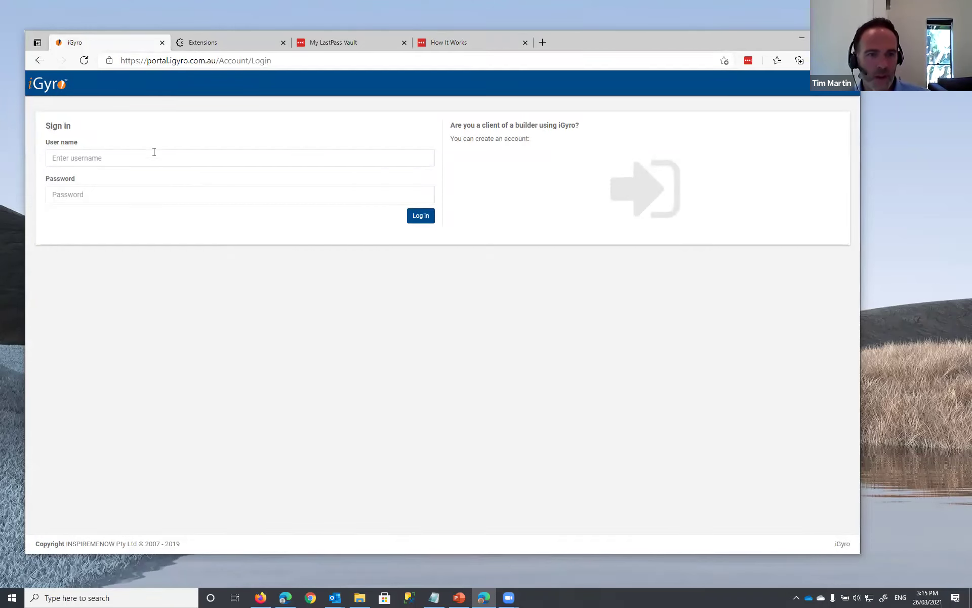
left_click(88, 159)
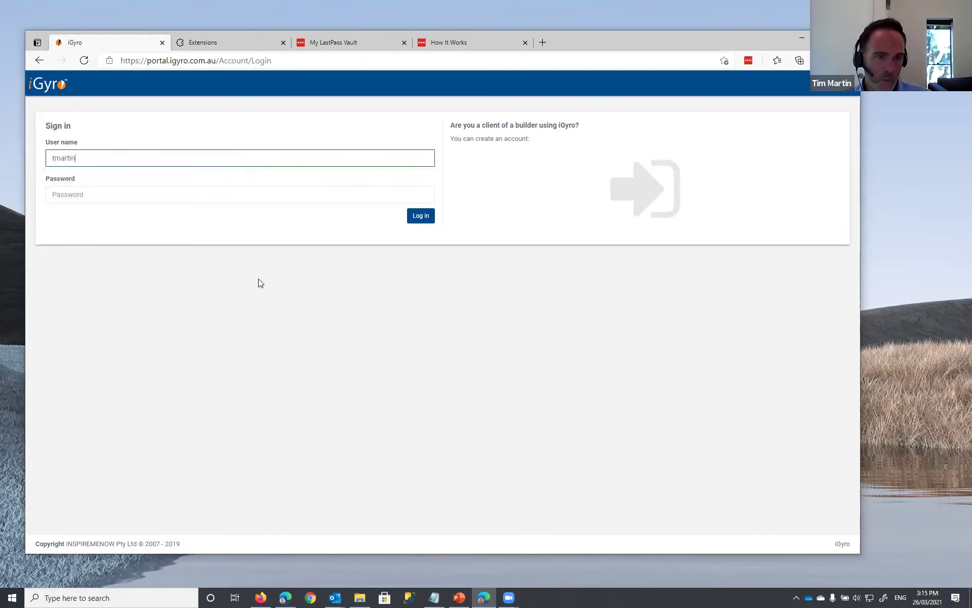
key("Tab")
key("Return")
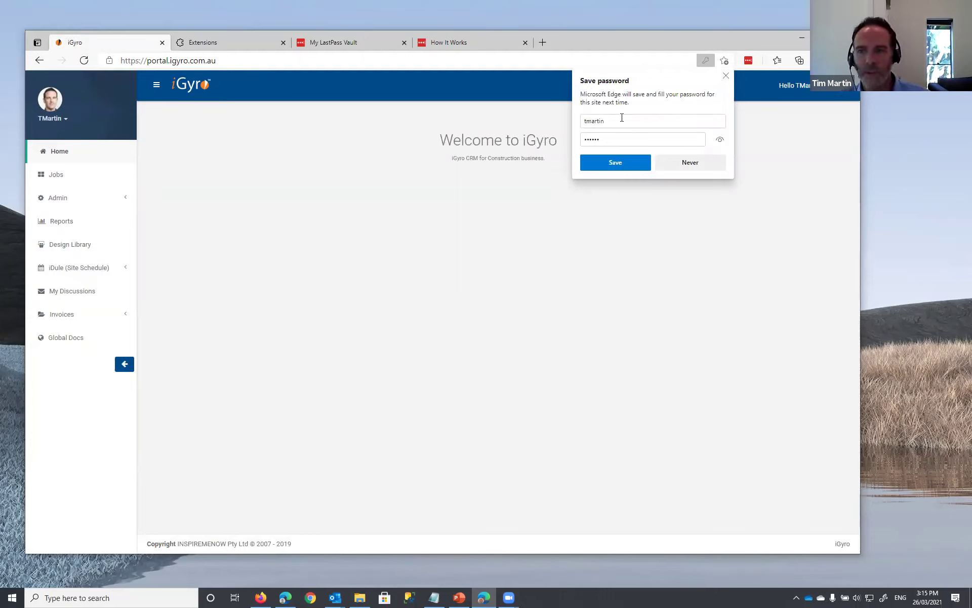
- Turn off Edge's Offer to save passwords and Sign in automatically under Profiles > Passwords
left_click(726, 76)
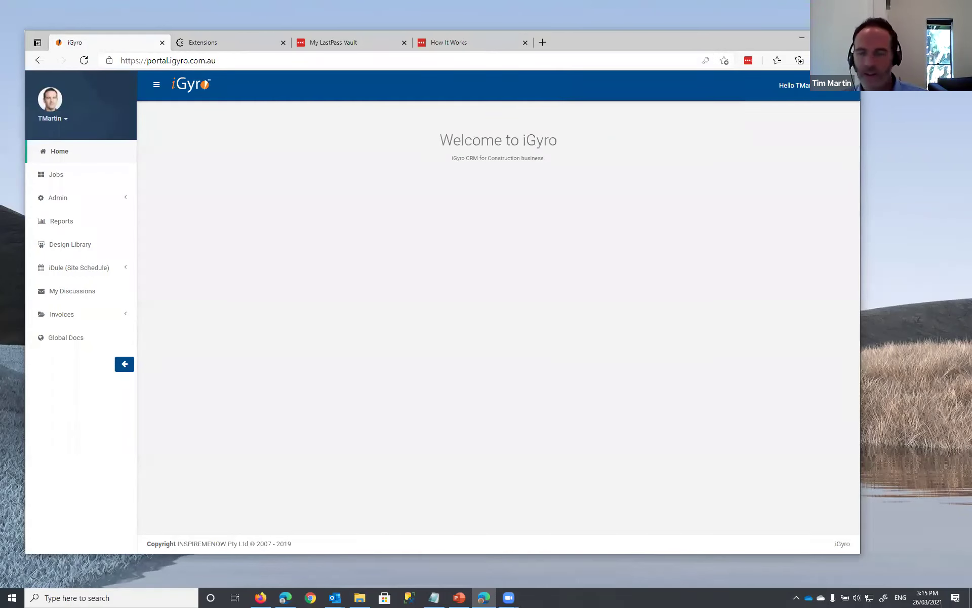
left_click(847, 60)
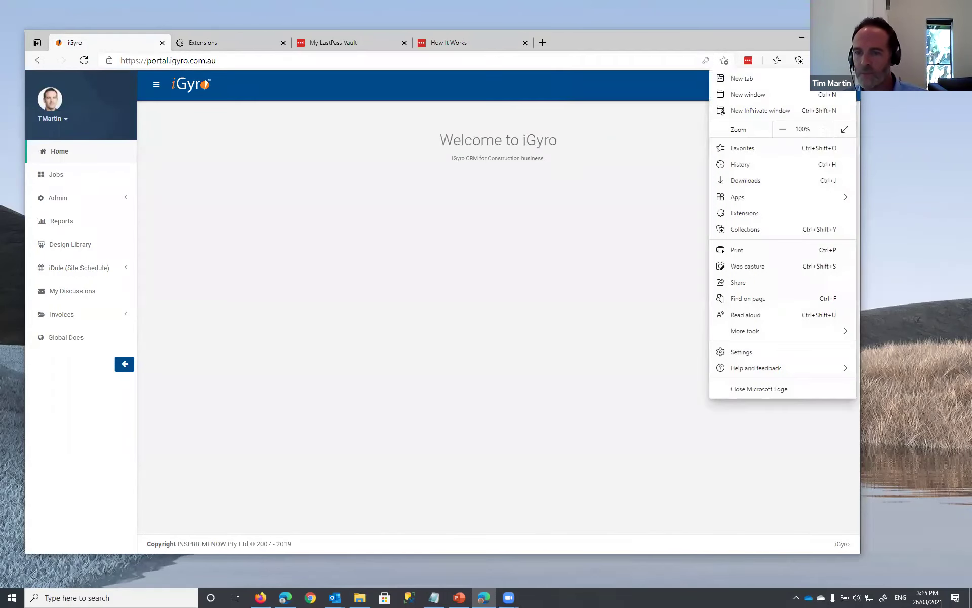
left_click(747, 356)
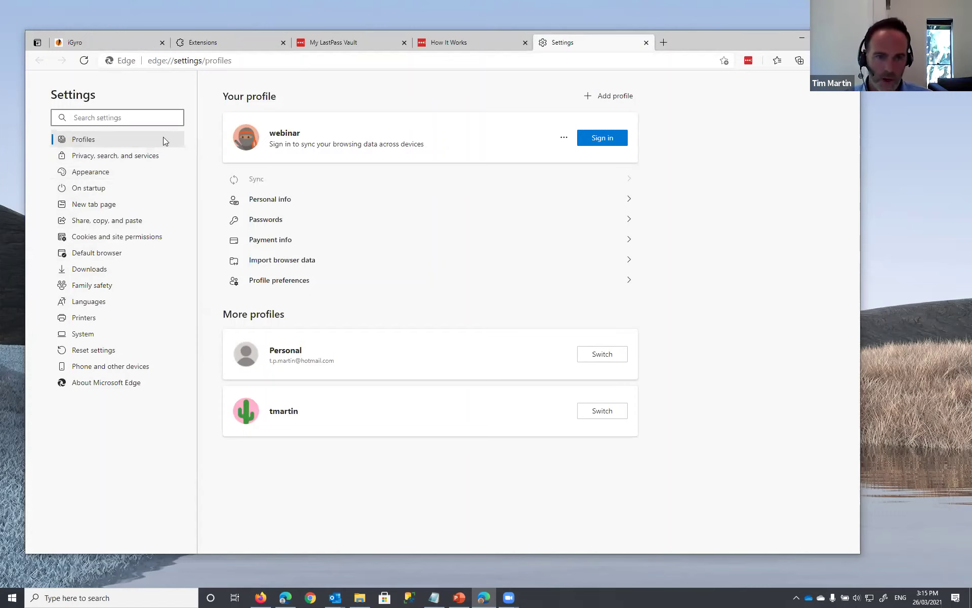
left_click(269, 223)
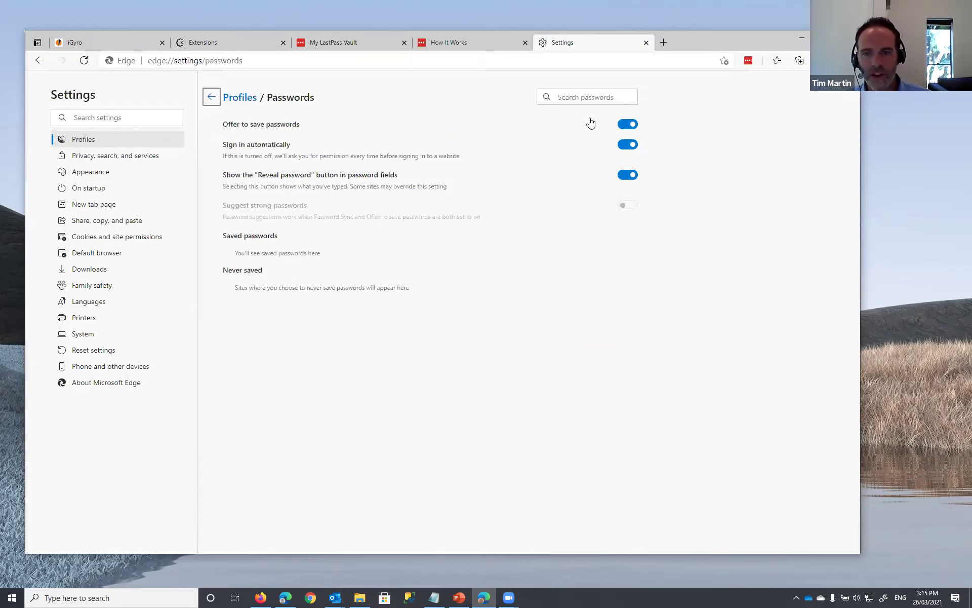
left_click(630, 126)
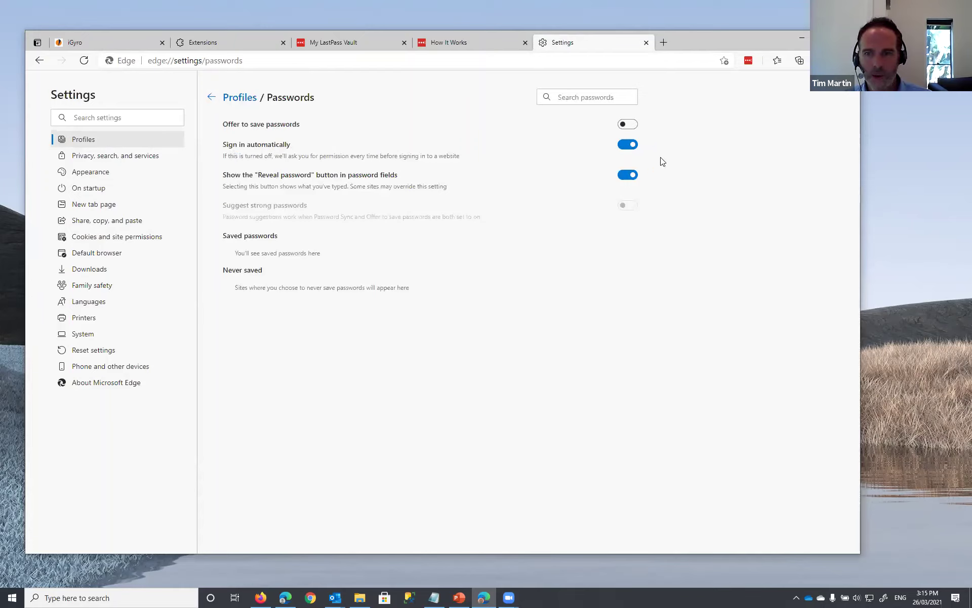
left_click(630, 146)
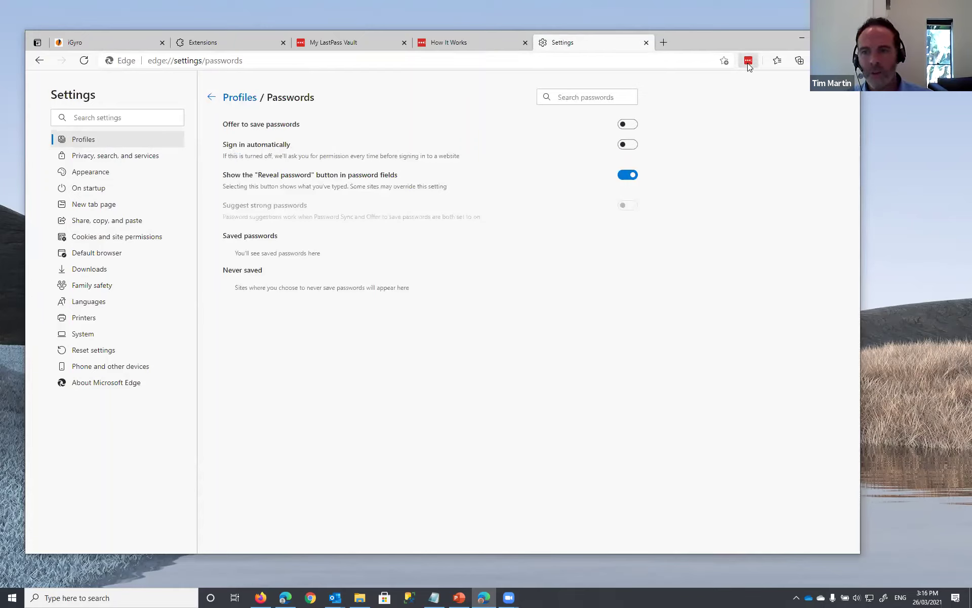
left_click(211, 97)
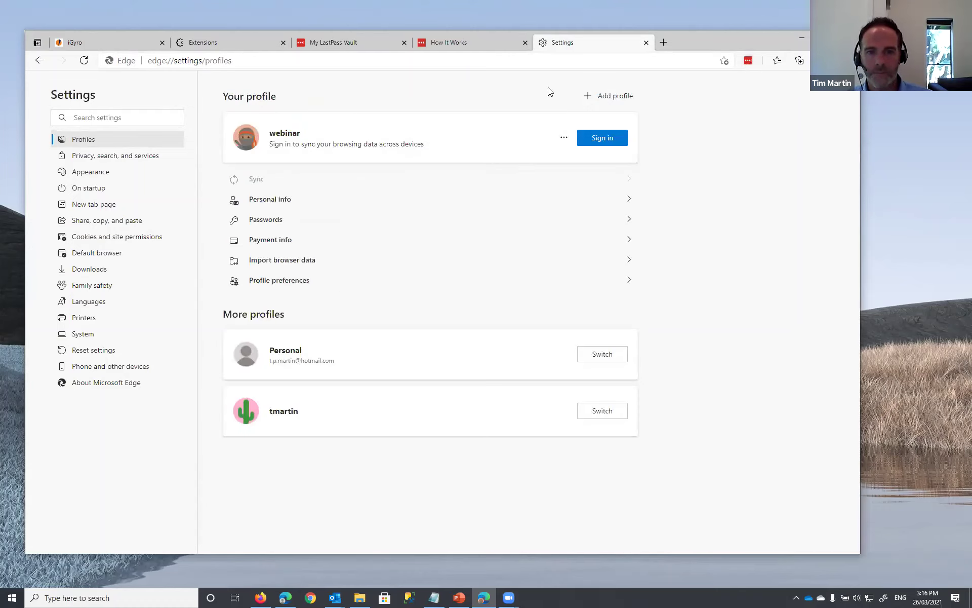
left_click(646, 43)
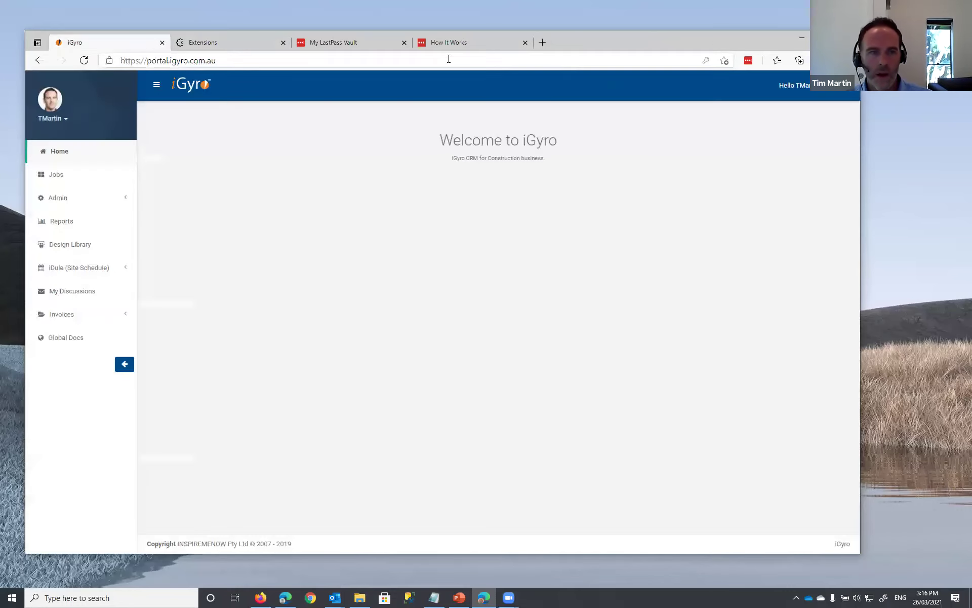
- Open and dismiss the LastPass menu, then open the signed-in iGyro user's account options
left_click(747, 60)
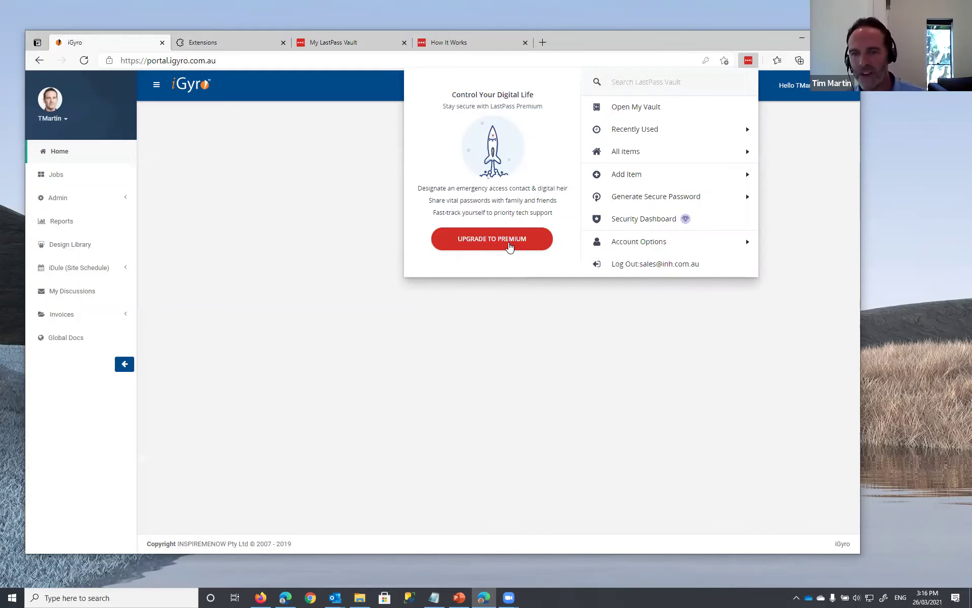
left_click(667, 42)
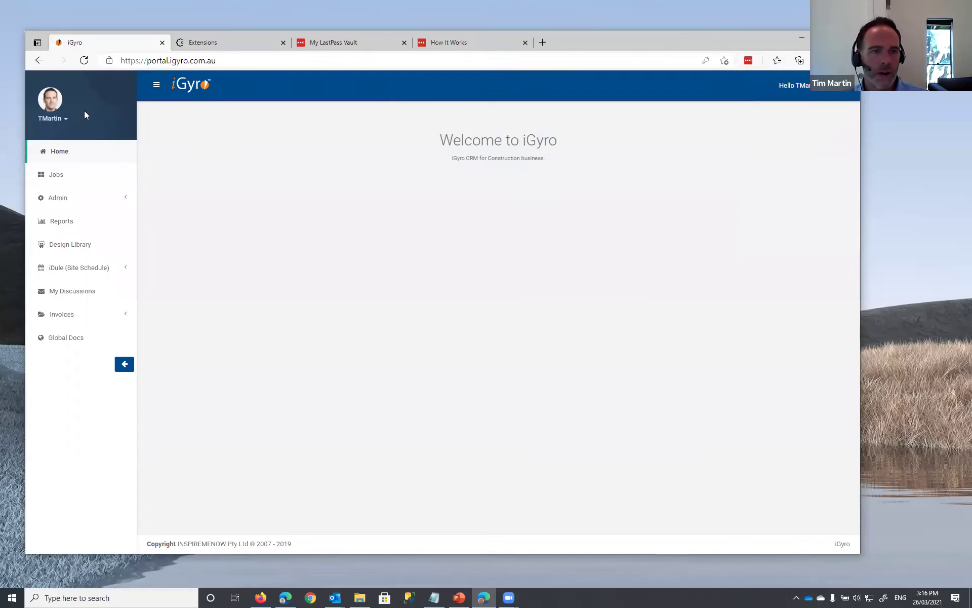
left_click(60, 122)
- Open the Change Password form from iGyro's Edit Profile and enter the account's current password
left_click(62, 138)
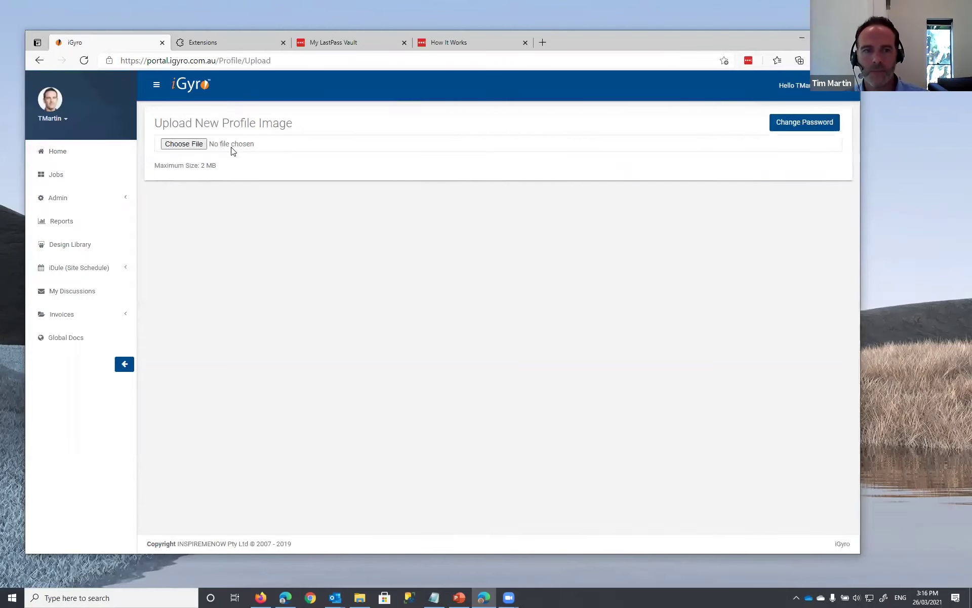
left_click(795, 129)
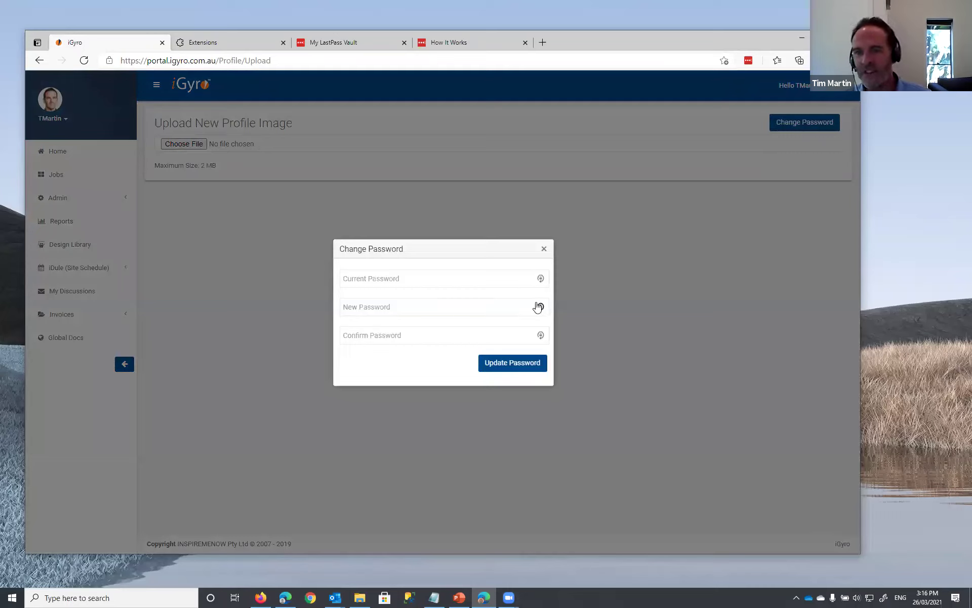
left_click(748, 61)
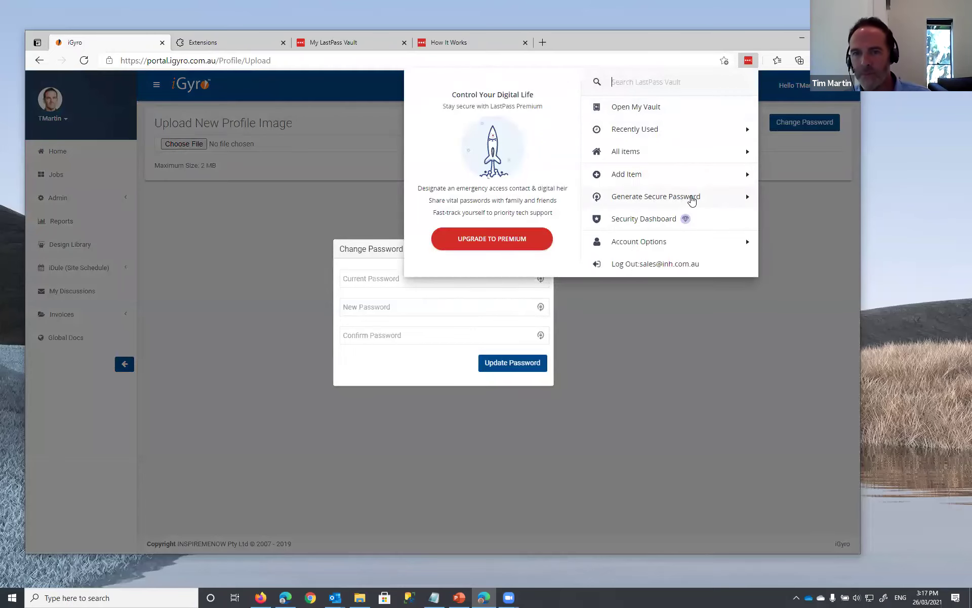
left_click(679, 38)
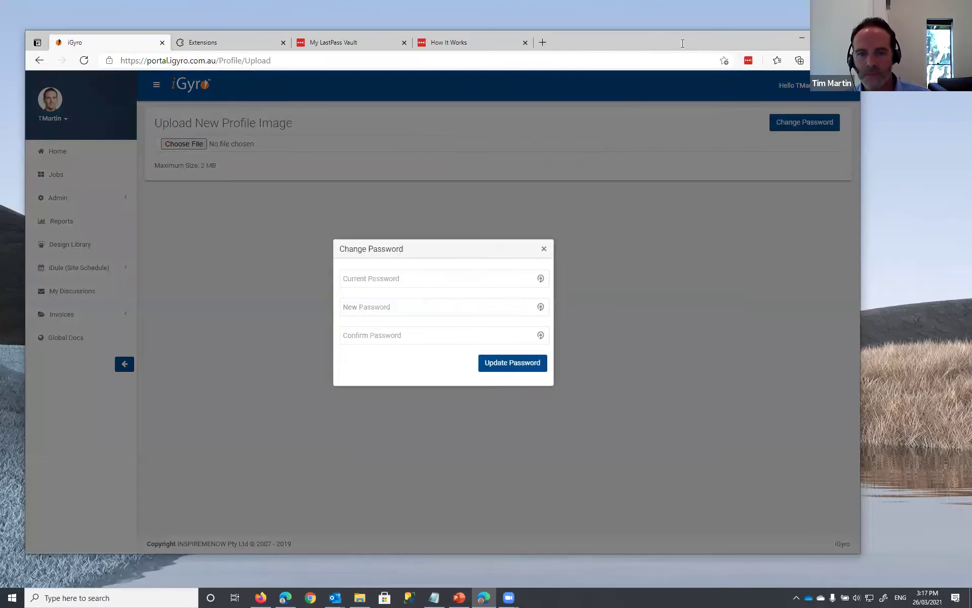
left_click(403, 281)
type("T")
key("Tab")
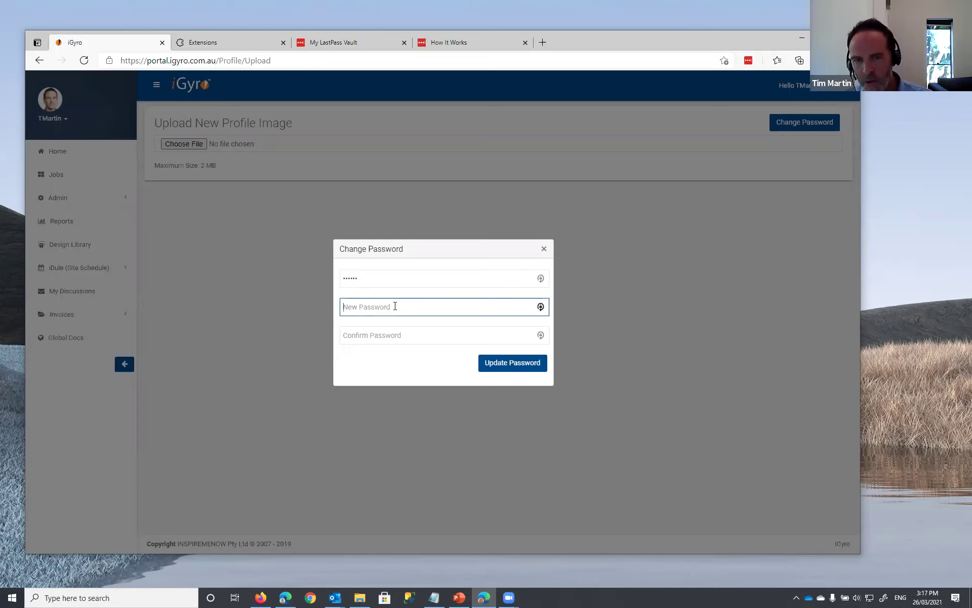
- Regenerate a random 23-character LastPass password and fill it into the New and Confirm Password fields
left_click(541, 308)
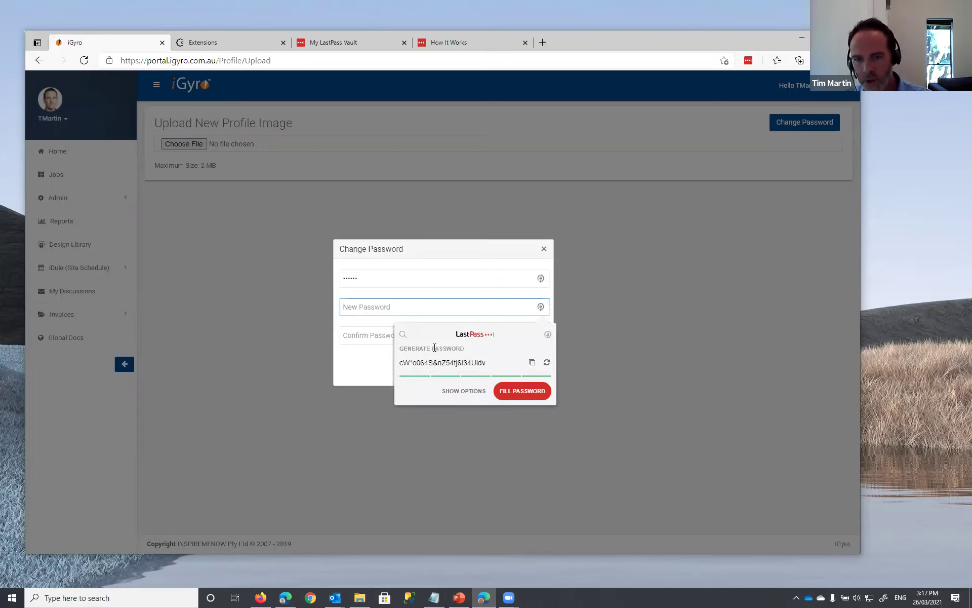
left_click(453, 392)
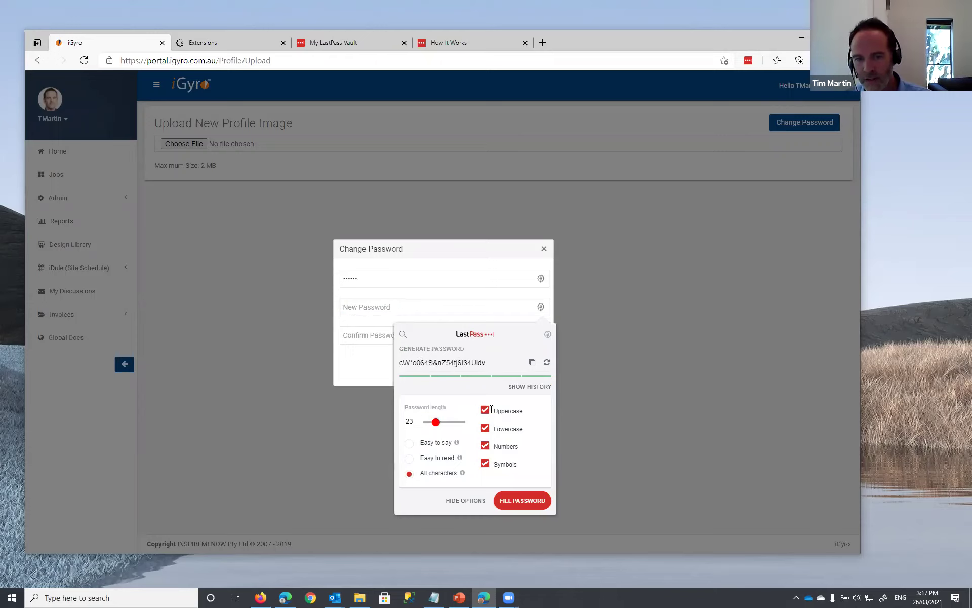
left_click(547, 365)
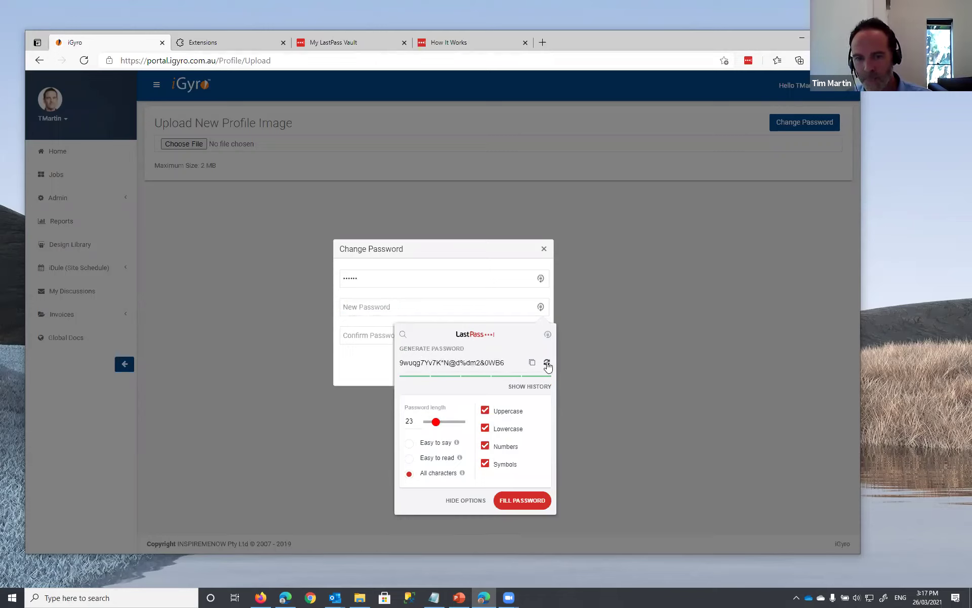
left_click(548, 365)
left_click(549, 366)
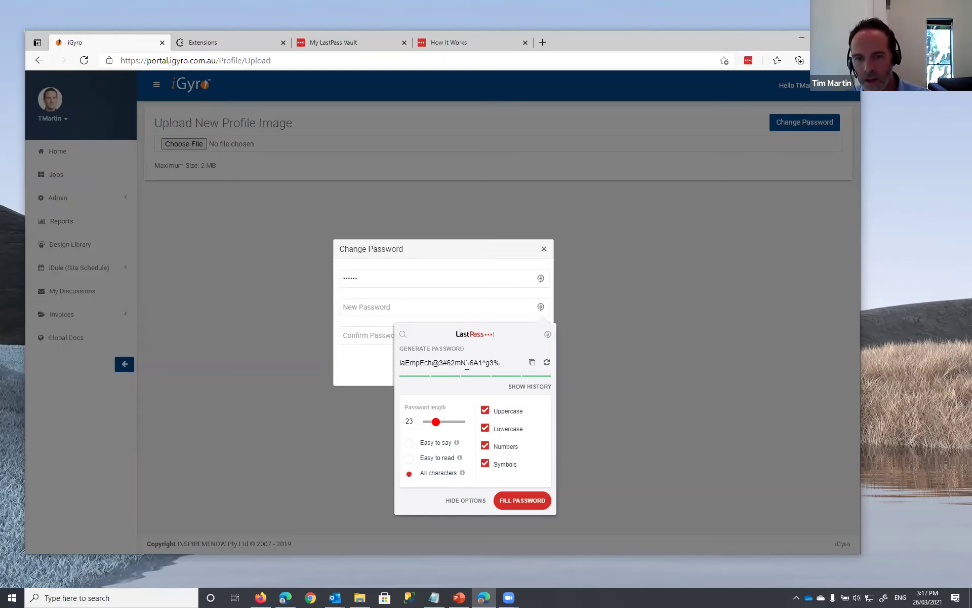
left_click_drag(506, 362, 397, 367)
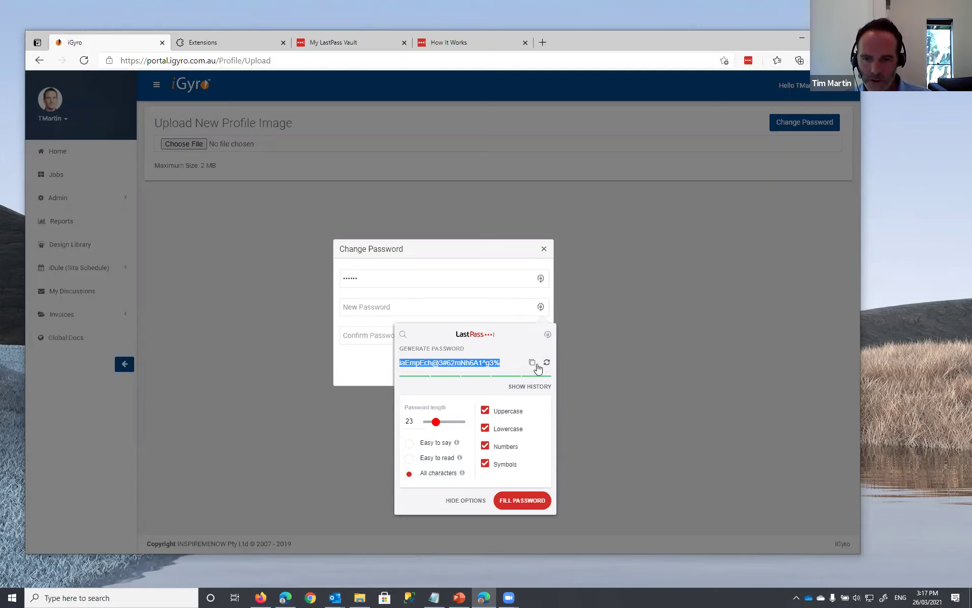
left_click(527, 501)
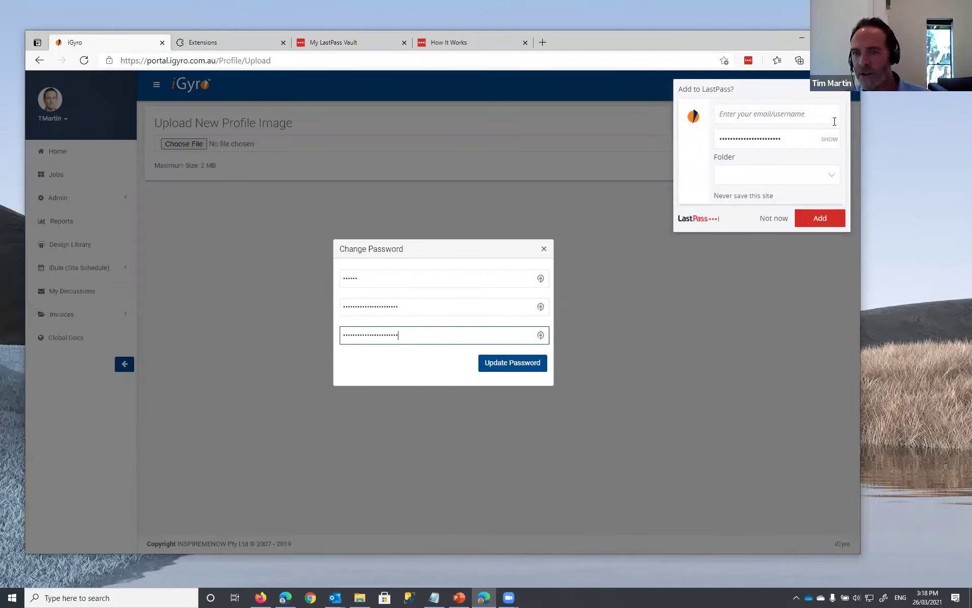
- Add the iGyro login with the account username to LastPass, then submit the password update
left_click(745, 116)
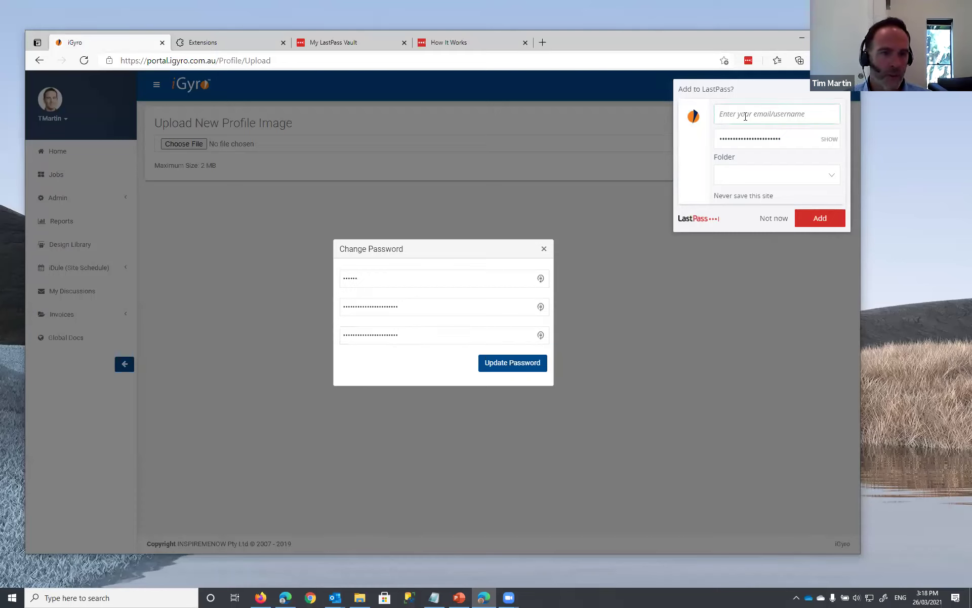
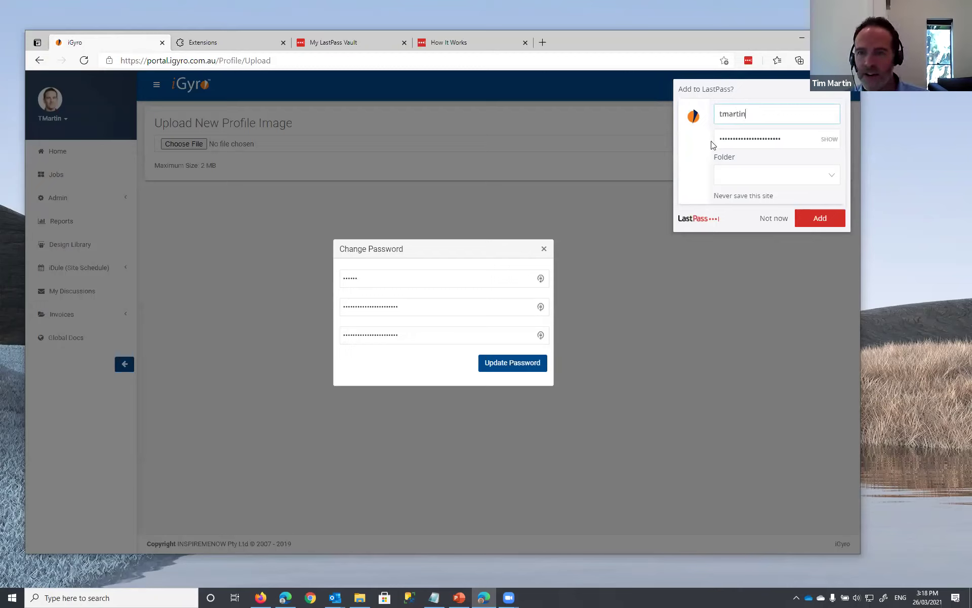
left_click(829, 141)
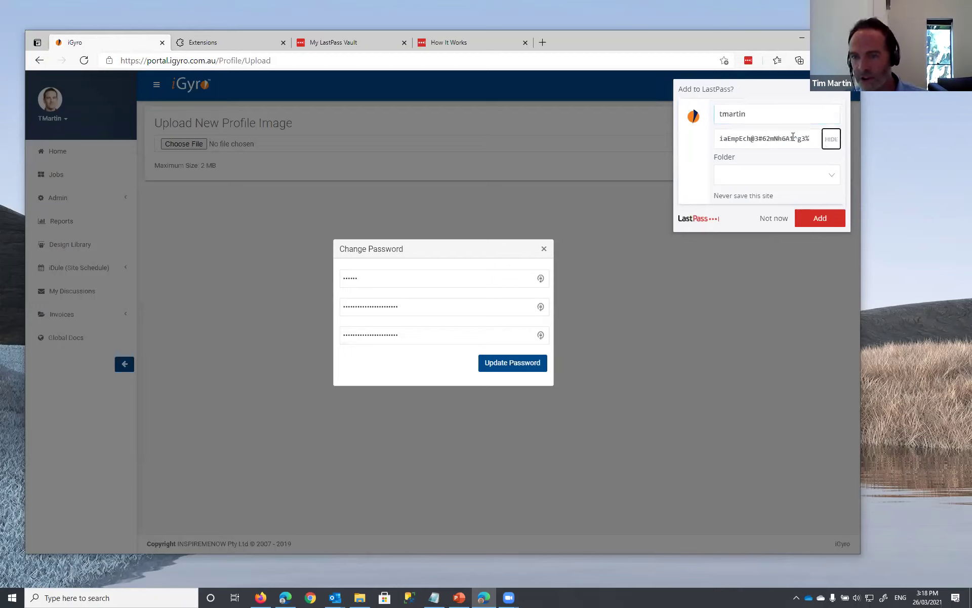
left_click(833, 140)
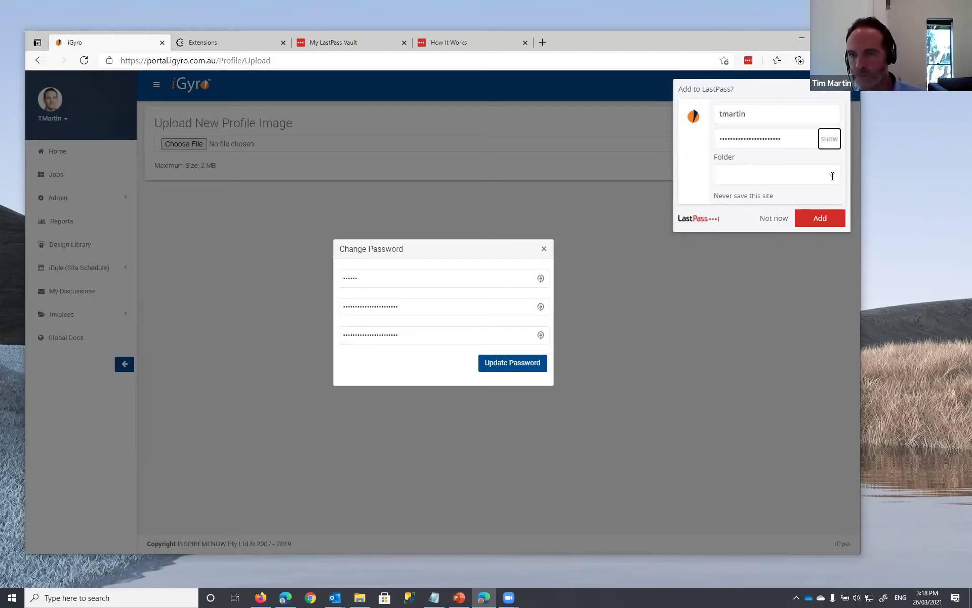
left_click(818, 222)
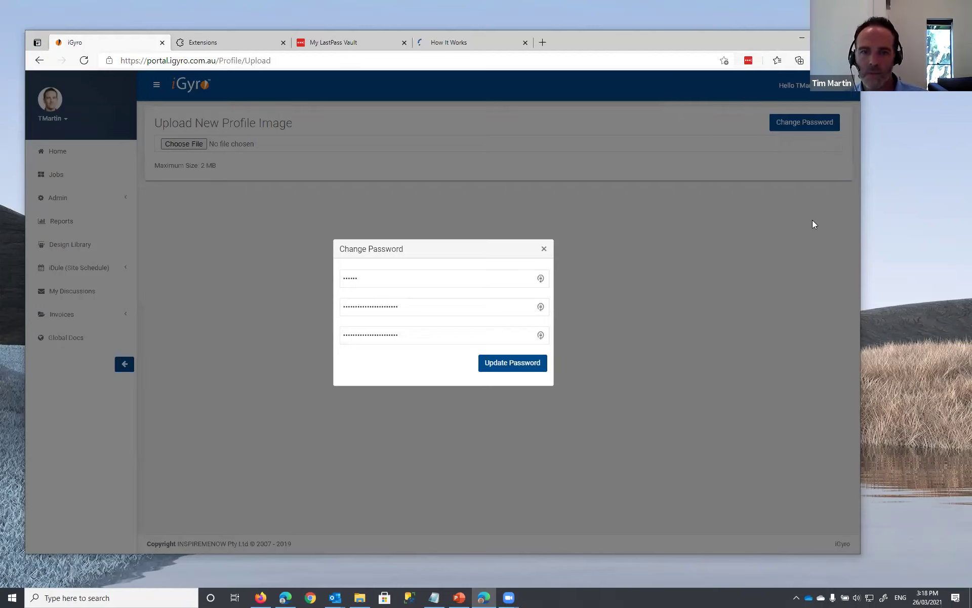
left_click(505, 368)
- Dismiss the confirmation and check the vault's igyro.com.au entry shows the new password
left_click(537, 373)
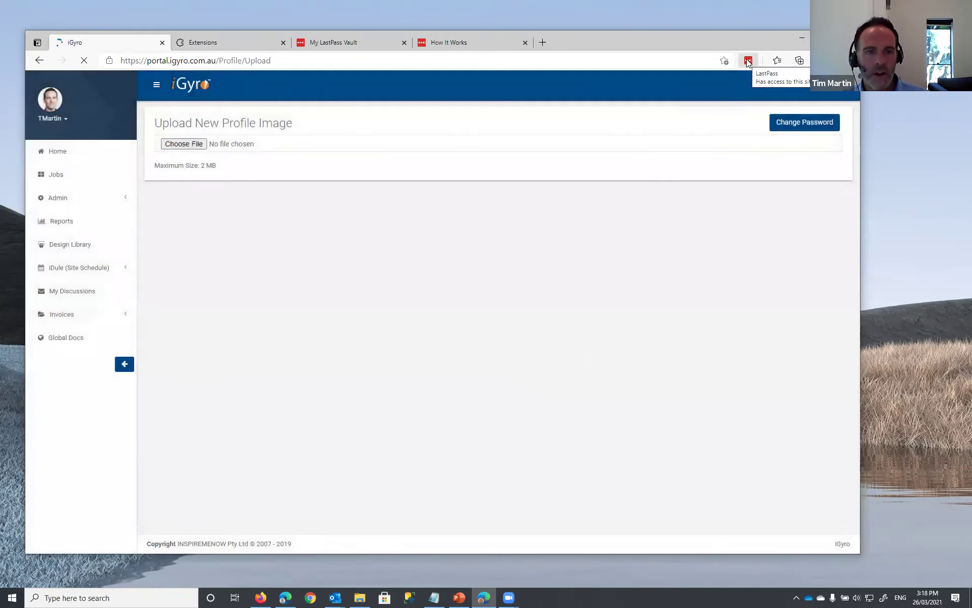
left_click(748, 60)
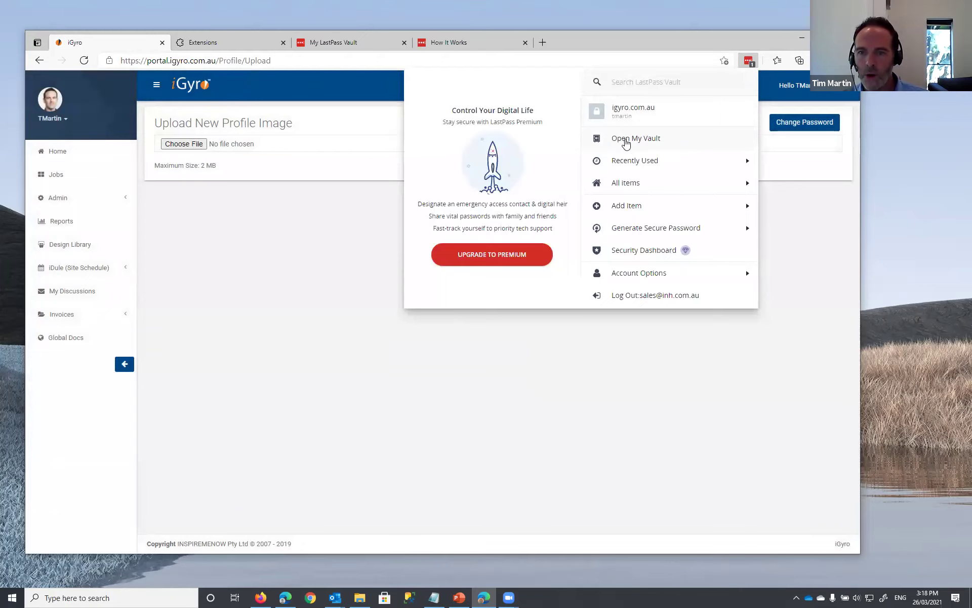
left_click(638, 141)
mouse_move(220, 269)
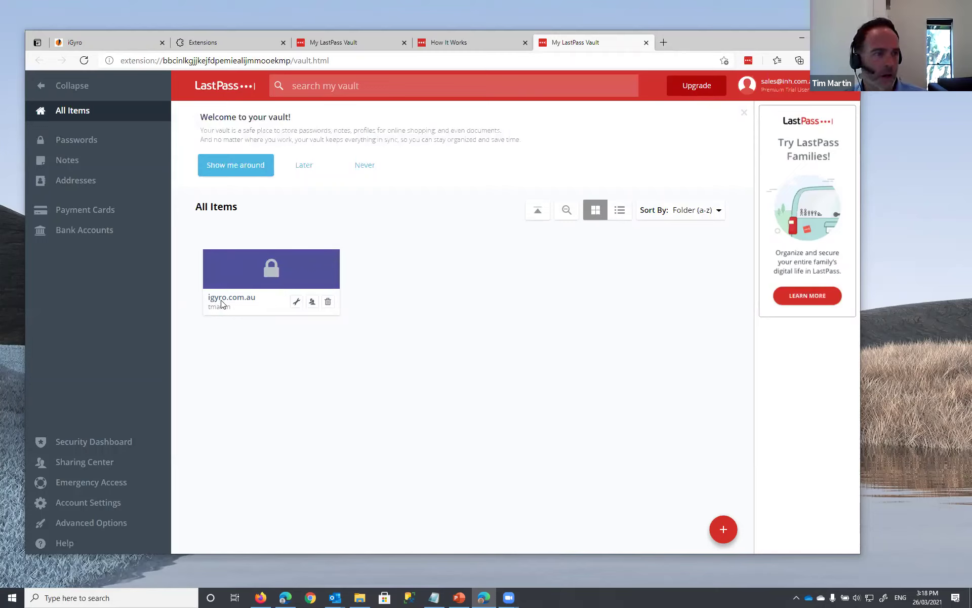
left_click(297, 303)
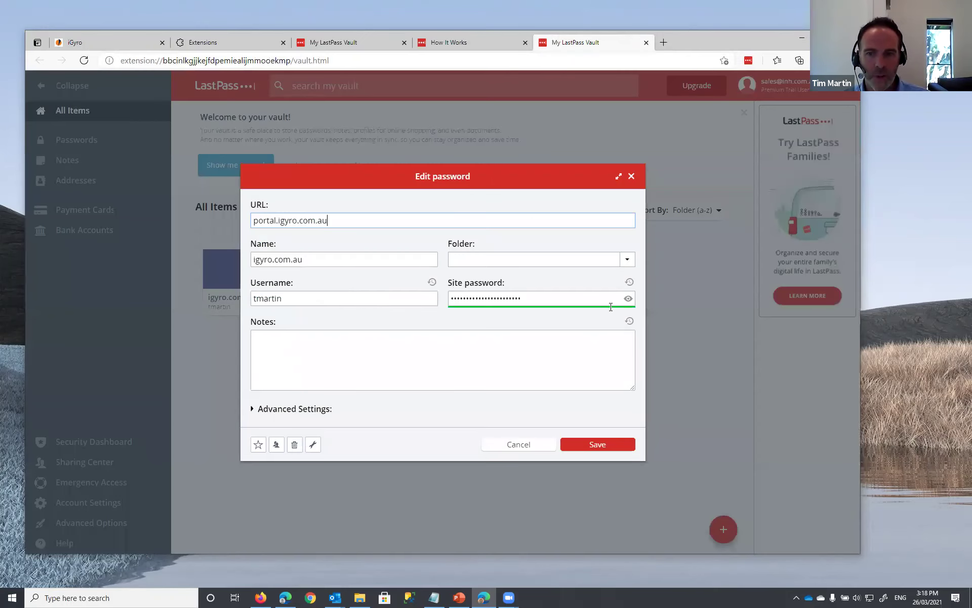
left_click(628, 299)
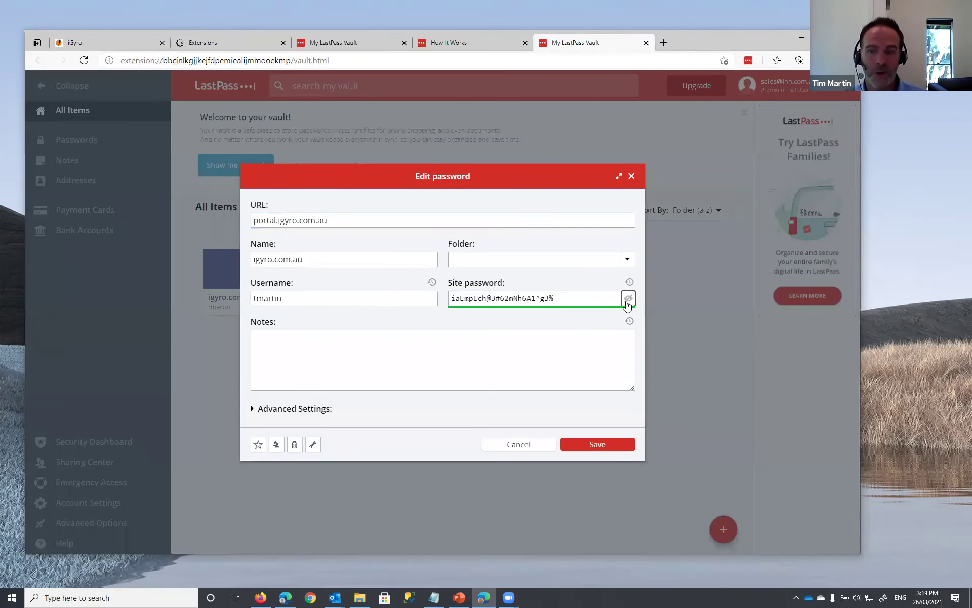
left_click(628, 299)
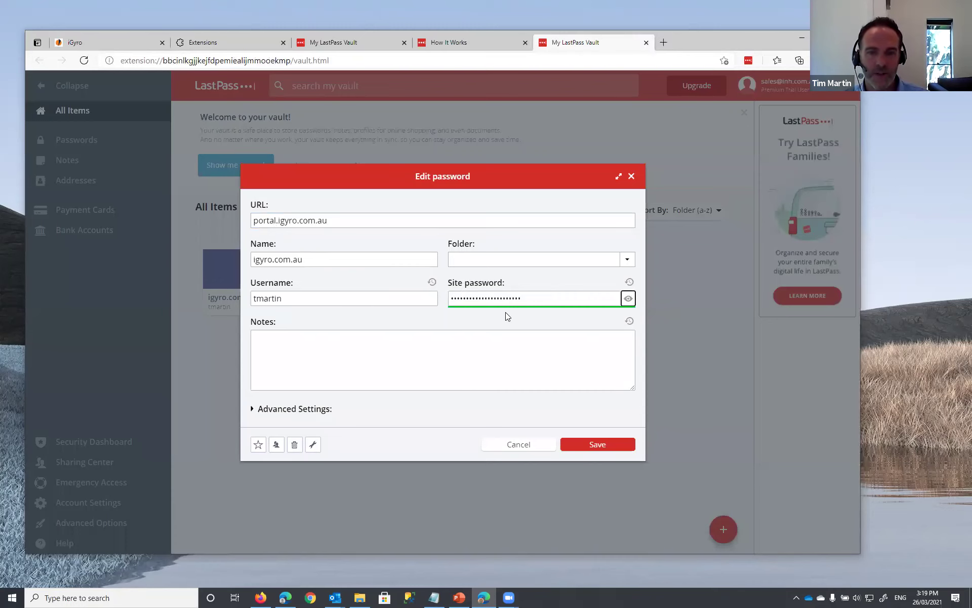
left_click(631, 177)
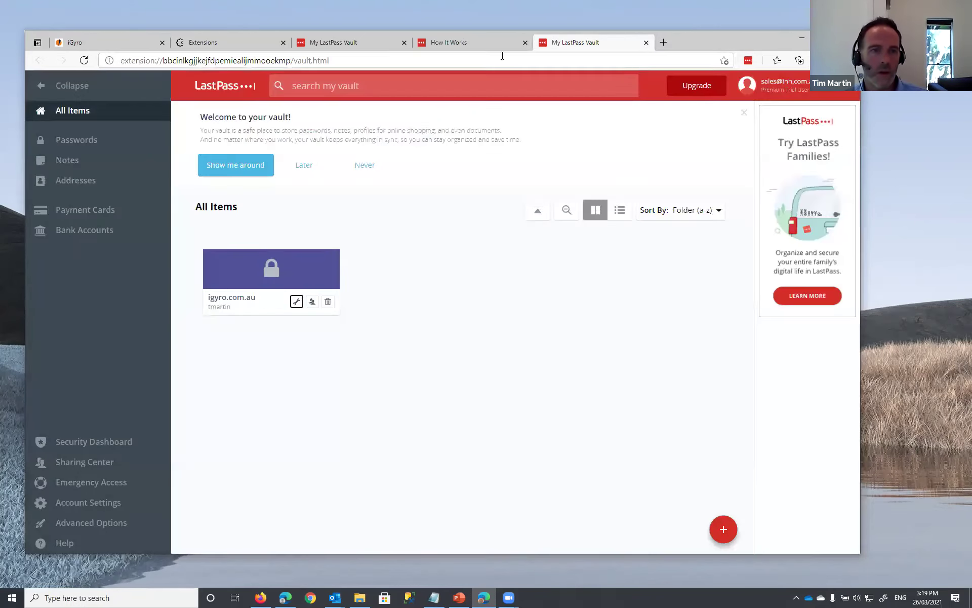
left_click(135, 42)
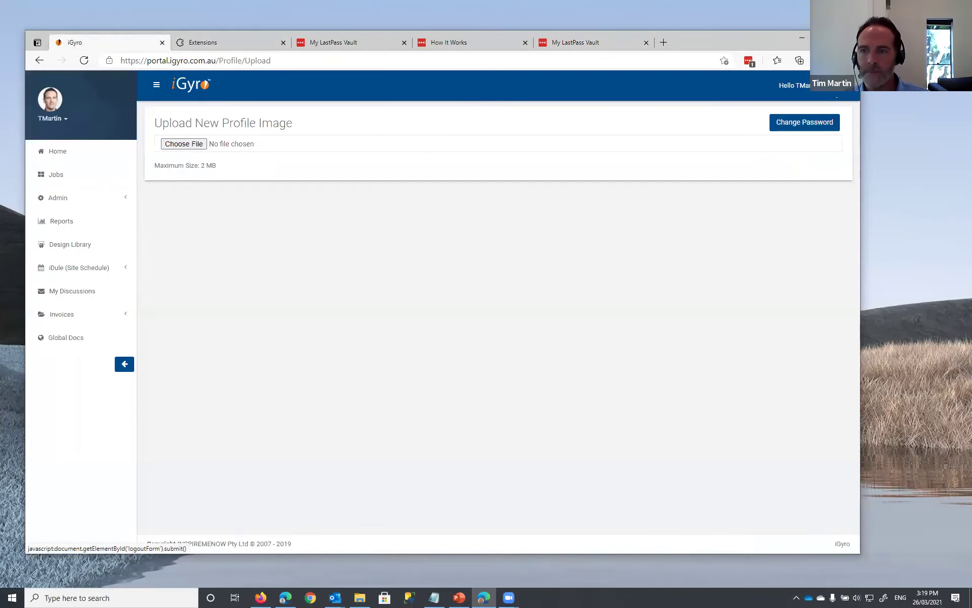
- Log off iGyro and log back in with LastPass autofilling the saved igyro.com.au credentials
left_click(843, 85)
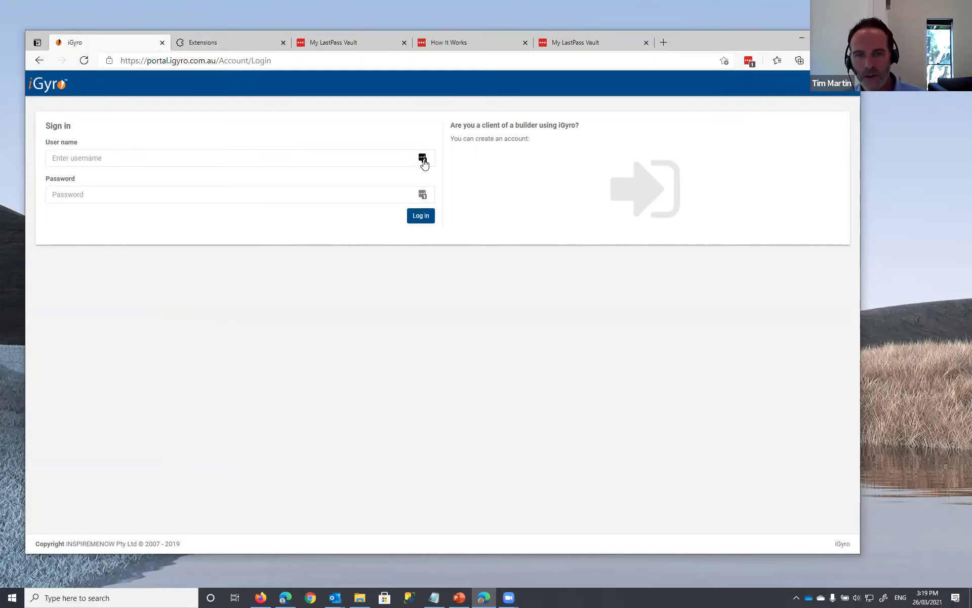
left_click(424, 160)
left_click(423, 159)
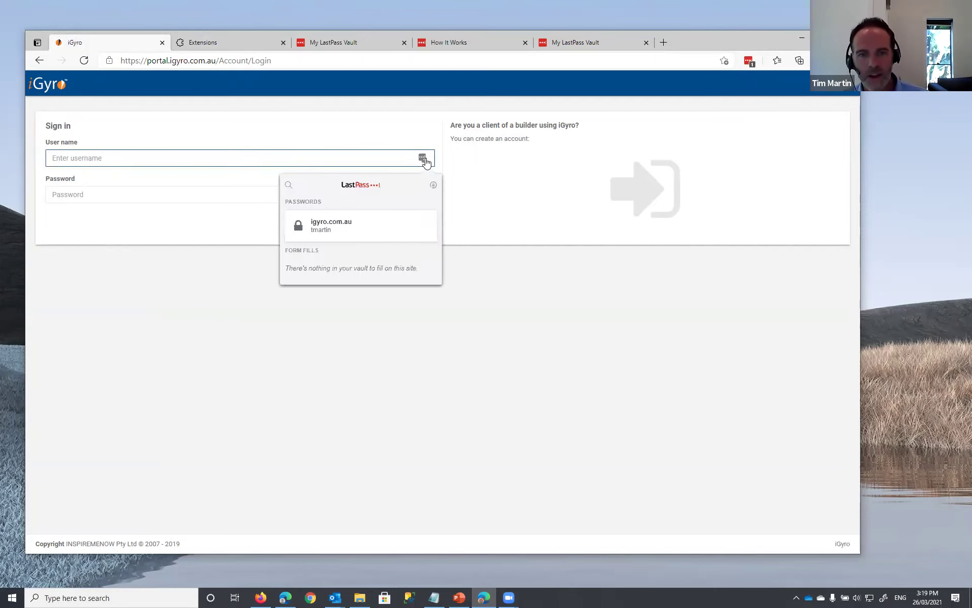
left_click(325, 229)
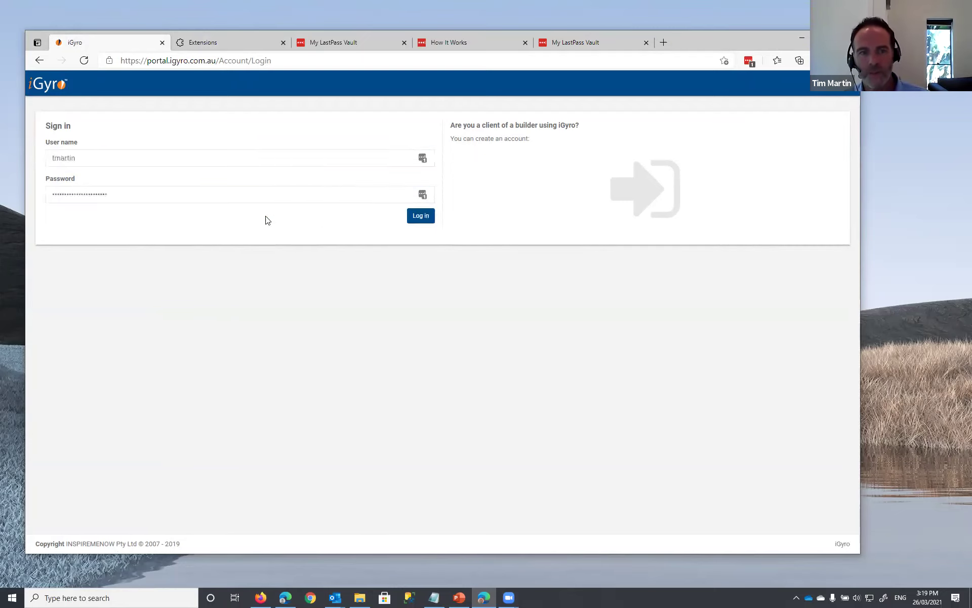
left_click(424, 216)
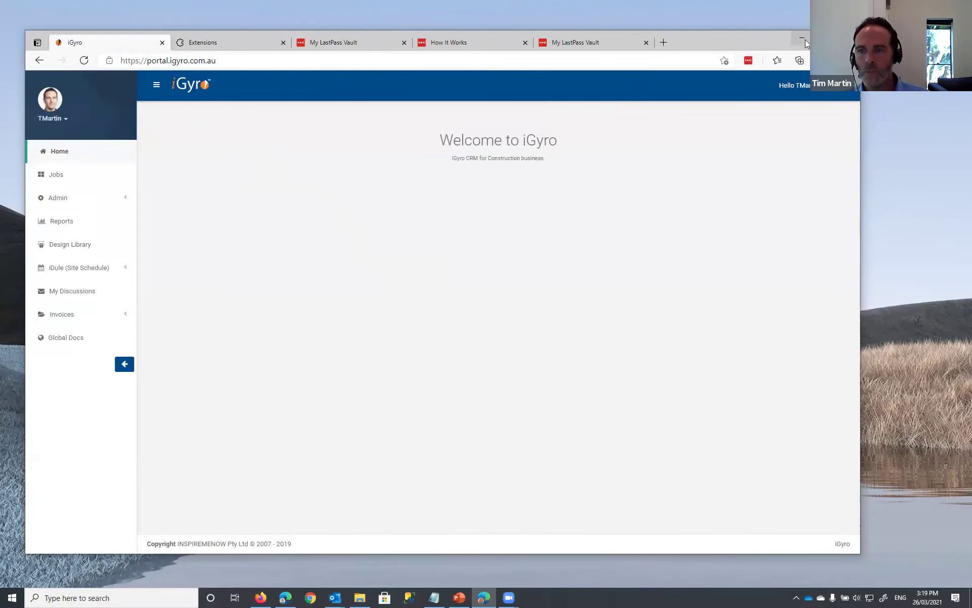
left_click_drag(767, 36, 780, 32)
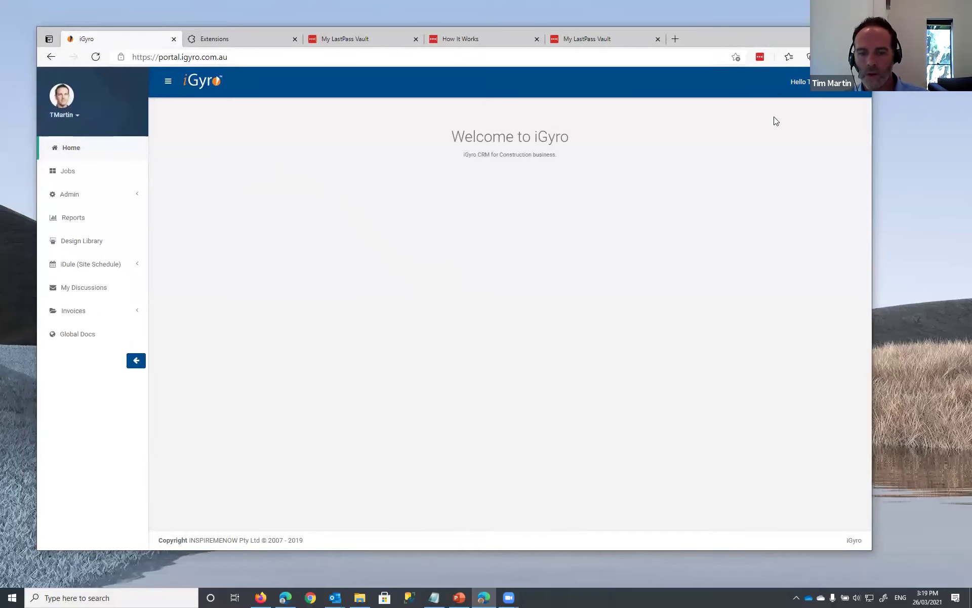
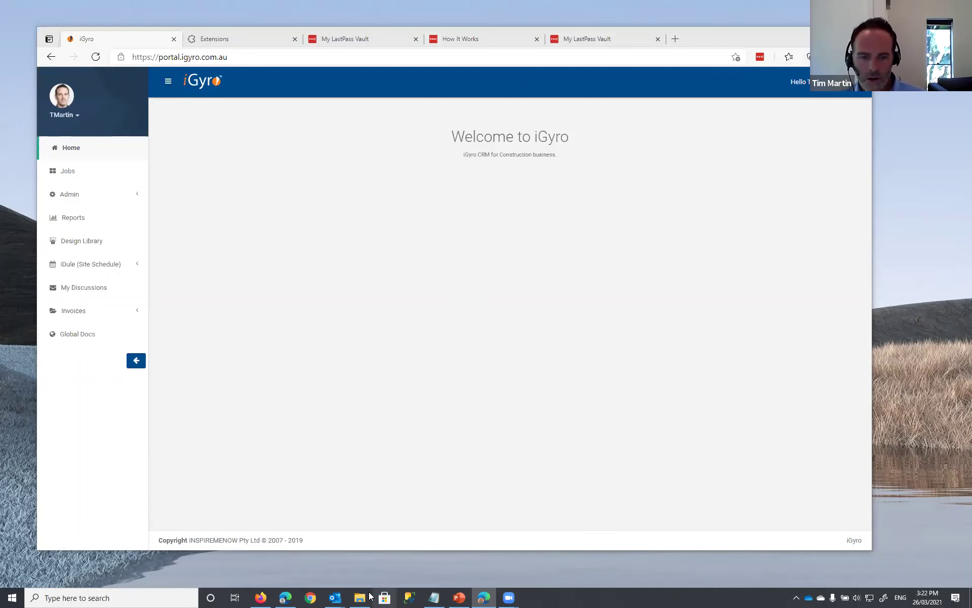
- Minimize the browser and show the empty OneDrive Webinar folder in a taller File Explorer window
left_click(807, 38)
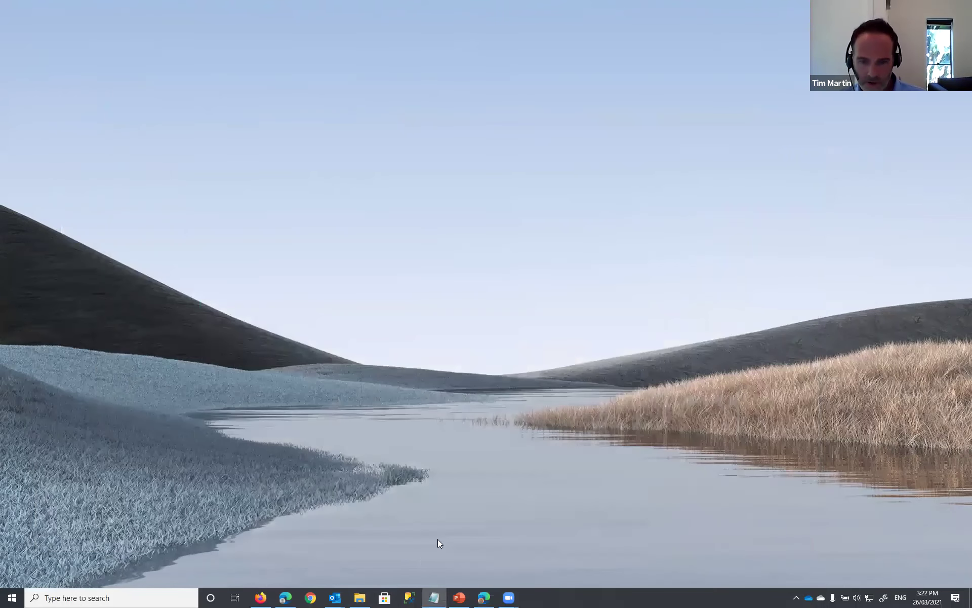
left_click(361, 597)
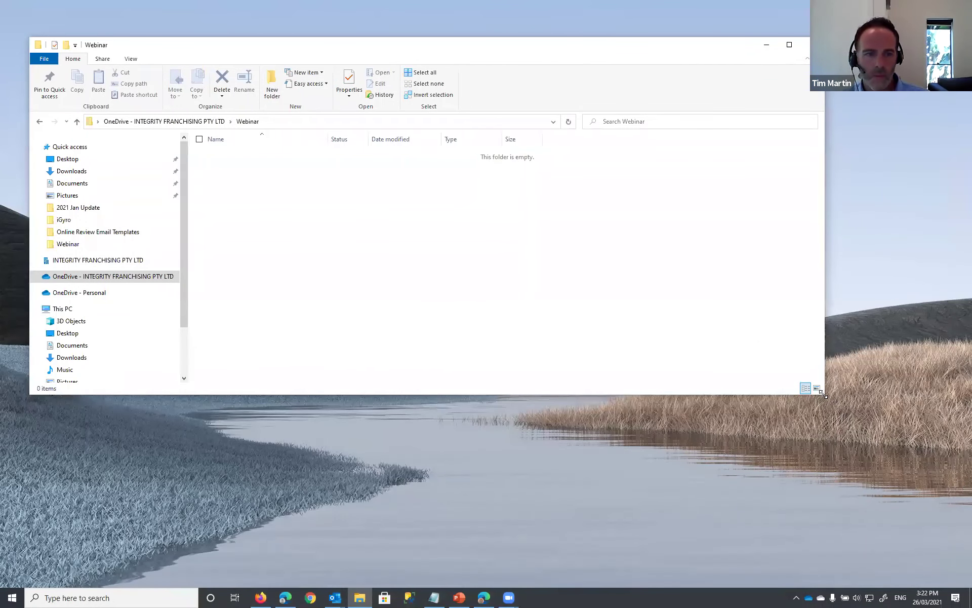
left_click_drag(822, 394, 767, 480)
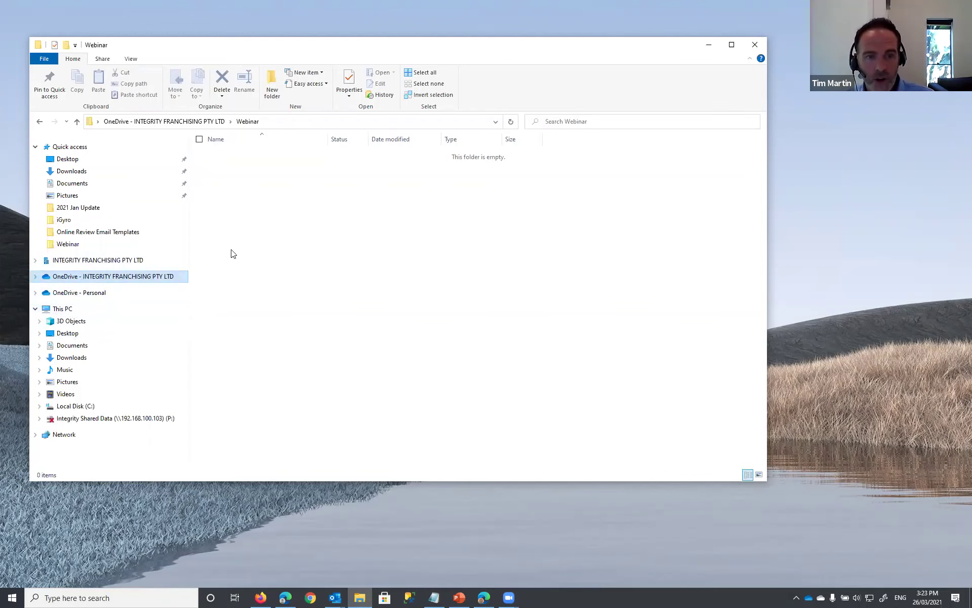
- Create a folder in Webinar, keeping the default name New folder
right_click(265, 204)
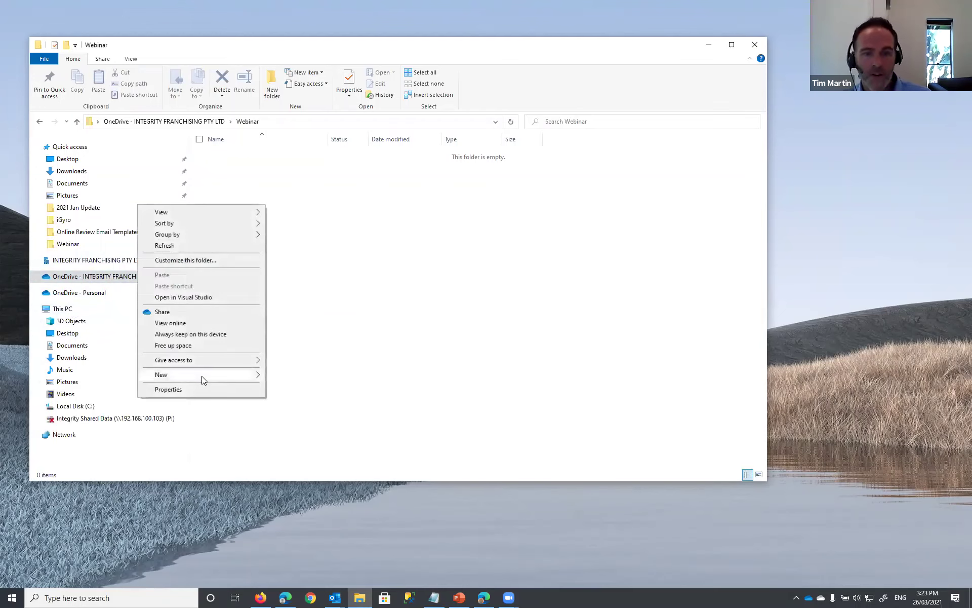
mouse_move(223, 375)
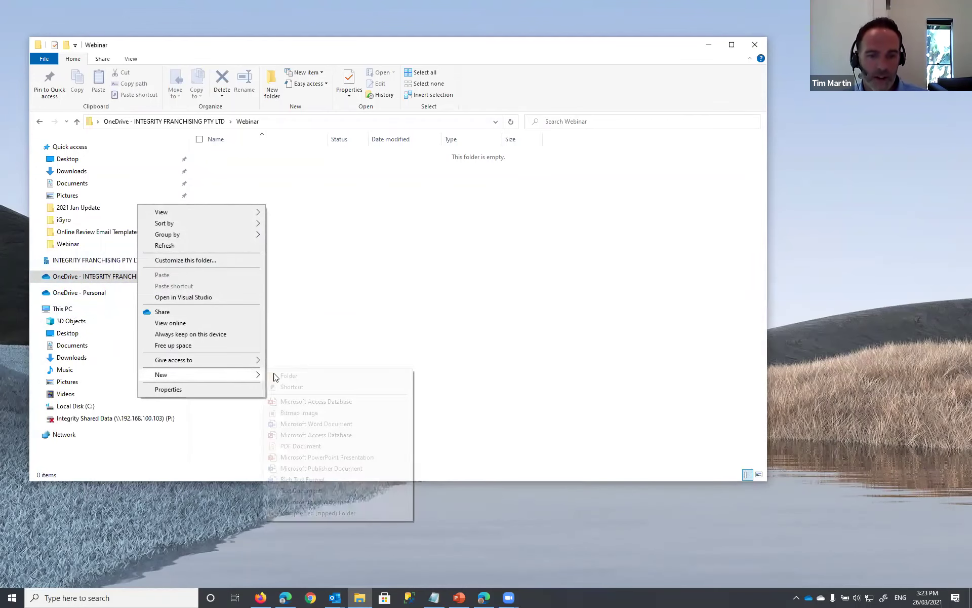
left_click(288, 375)
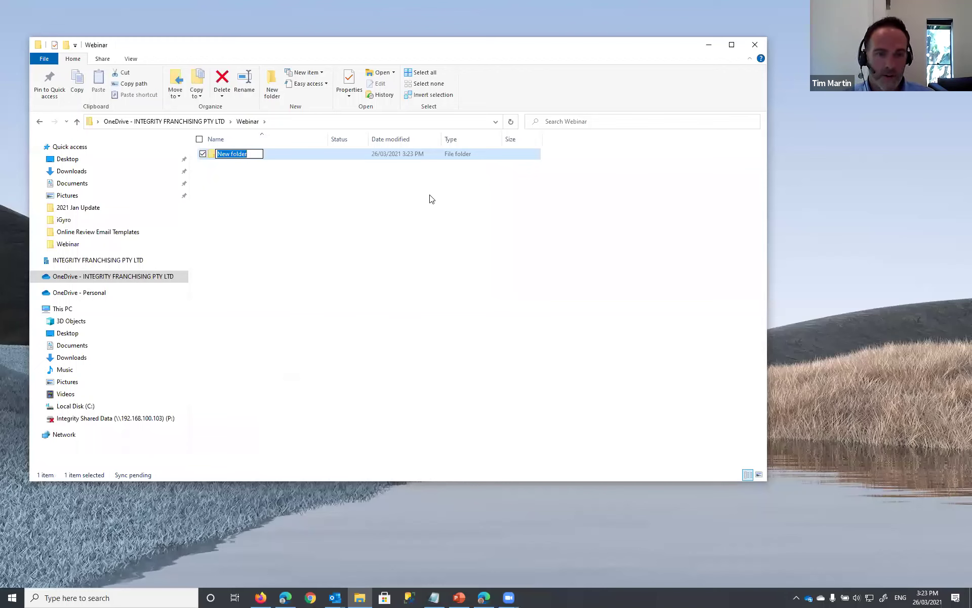
key("Return")
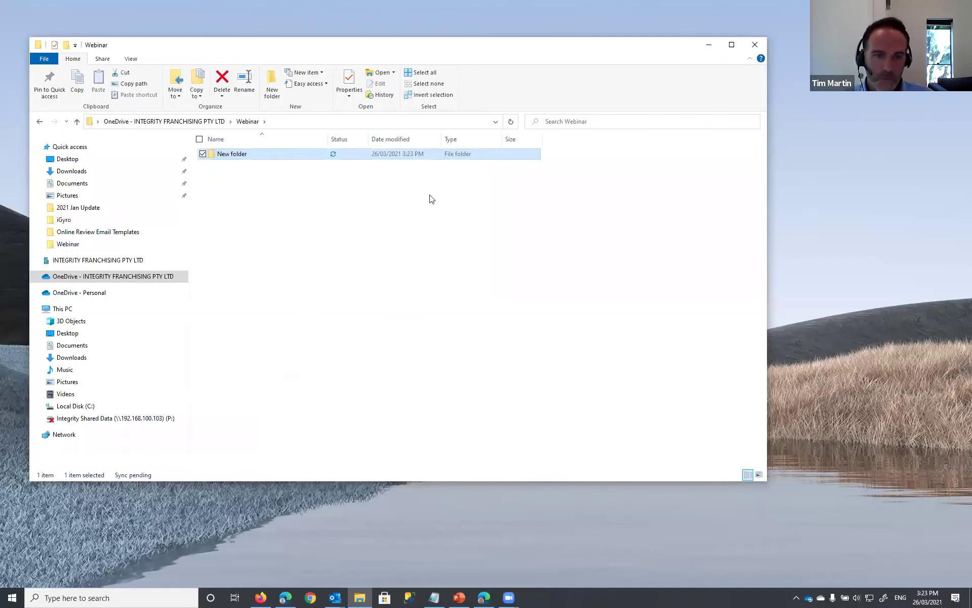
- Add an empty text file named 'my document.txt' to the Webinar folder
right_click(325, 214)
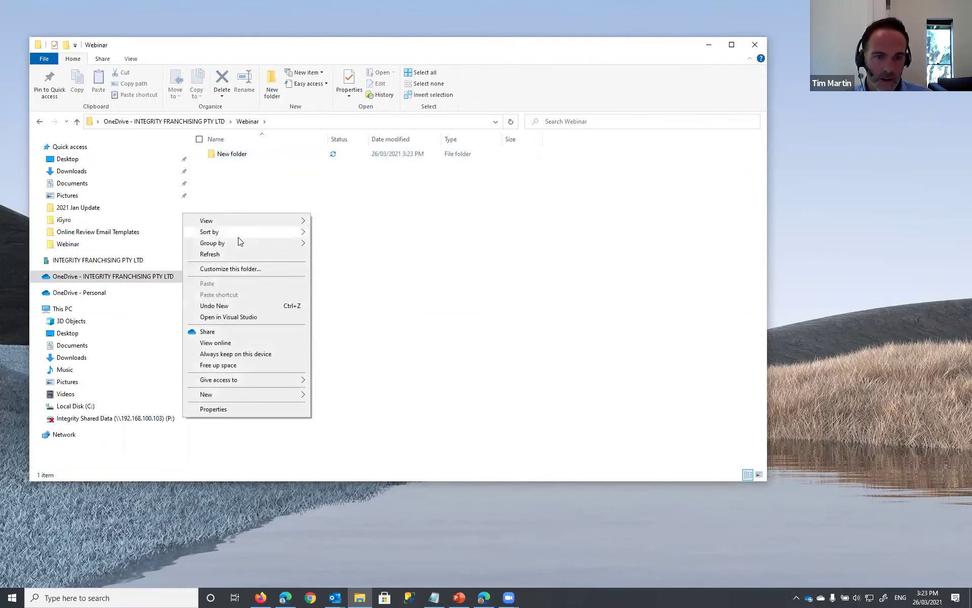
mouse_move(249, 394)
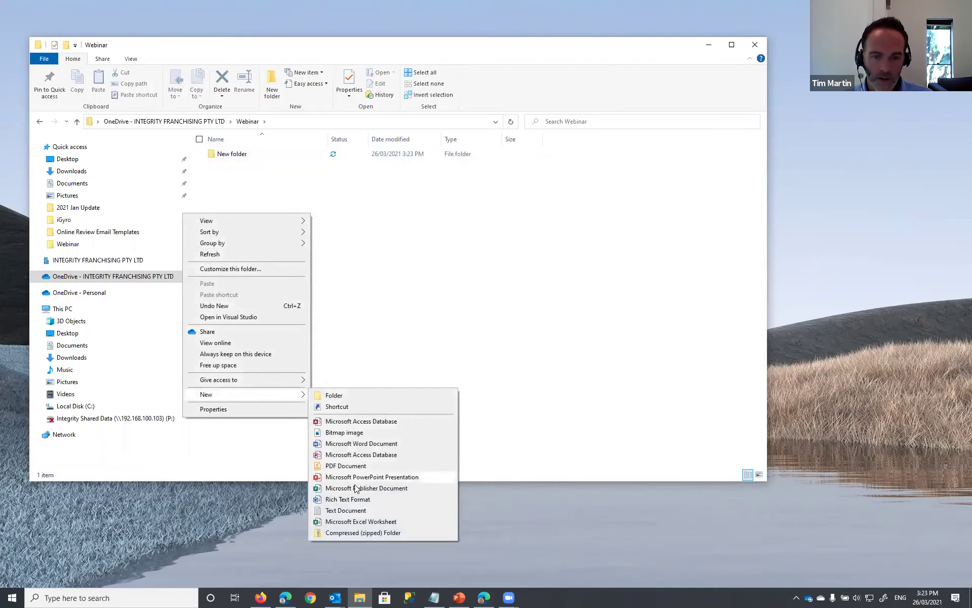
left_click(365, 511)
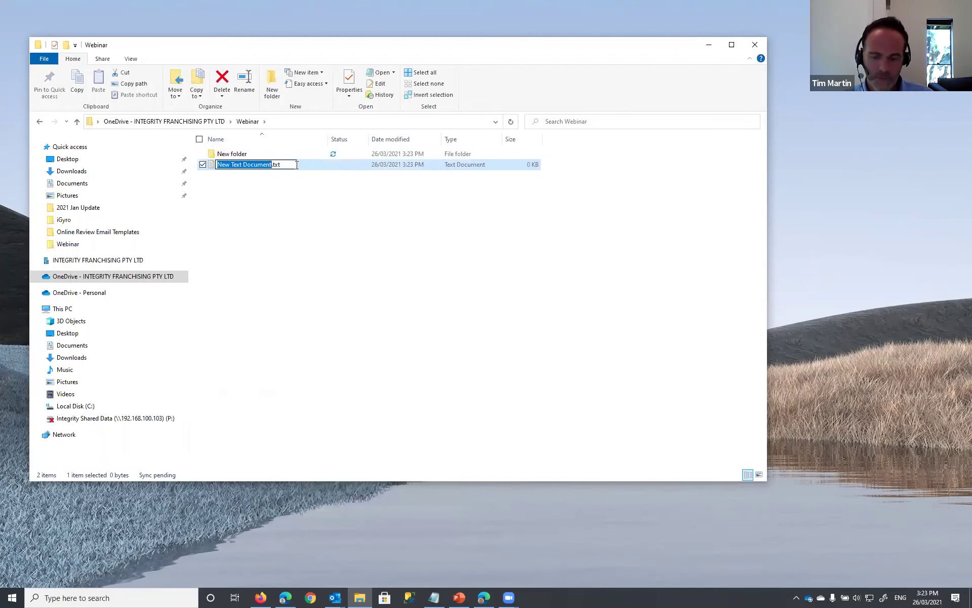
type("my document")
key("Return")
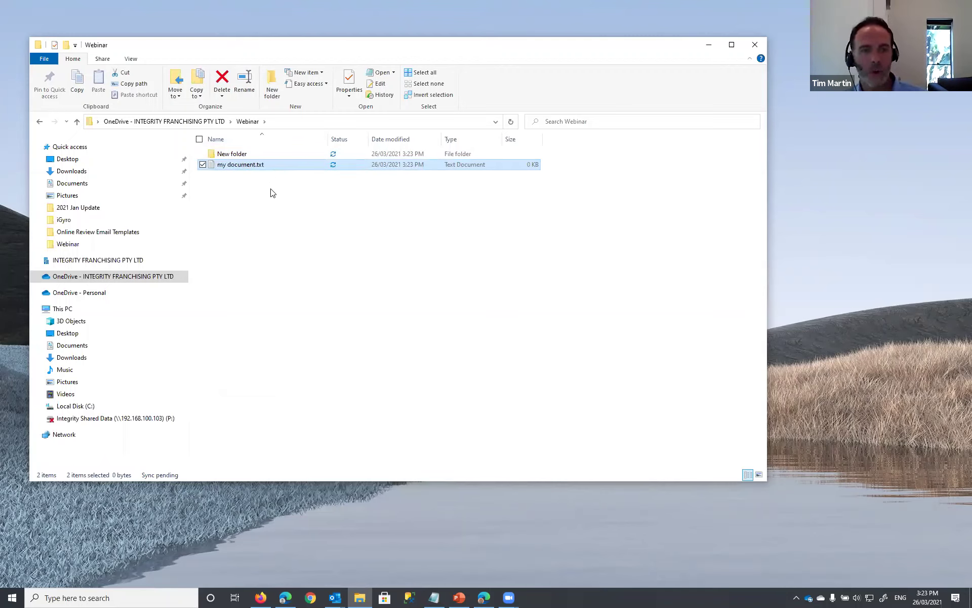
left_click(233, 220)
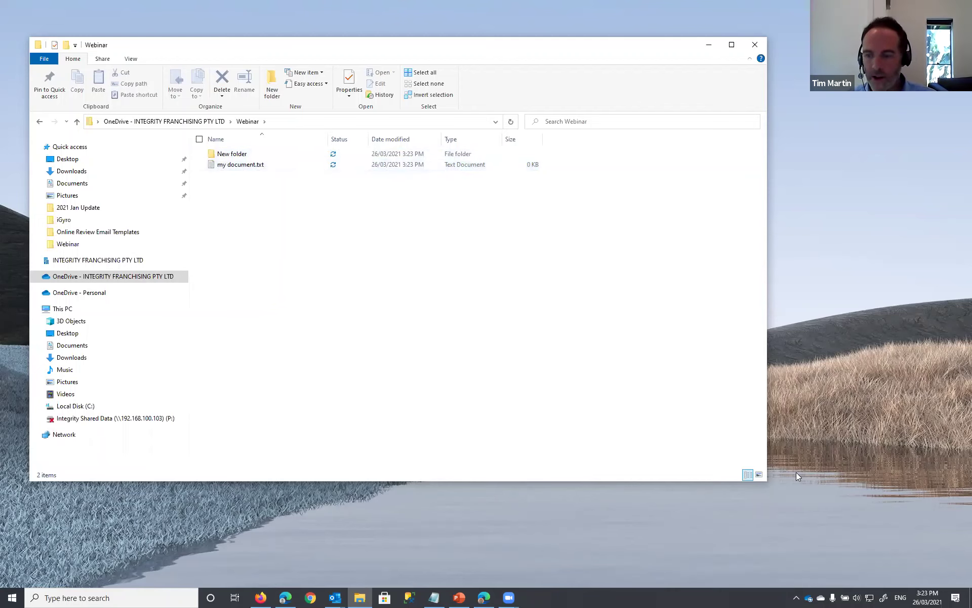
left_click(809, 597)
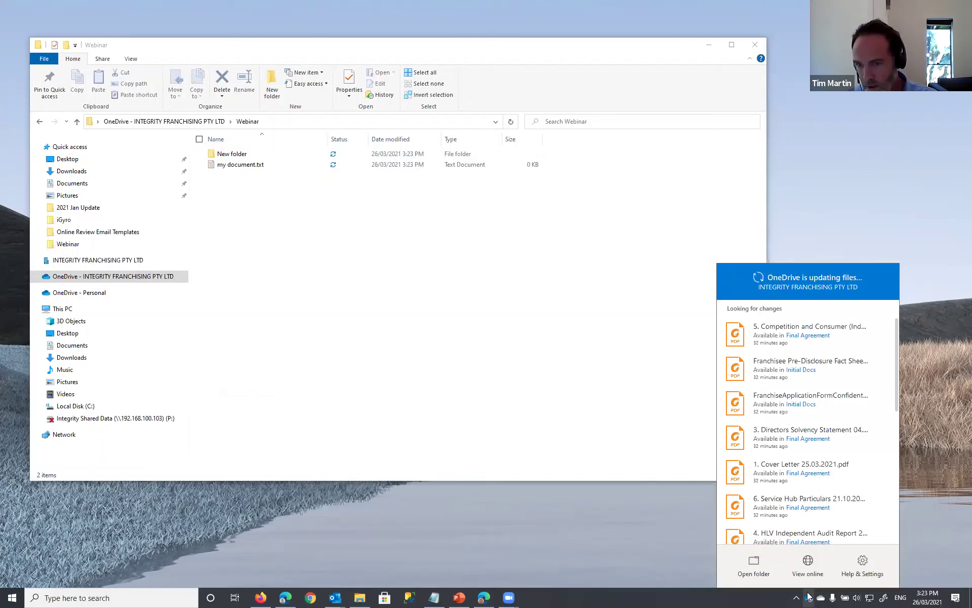
left_click(809, 596)
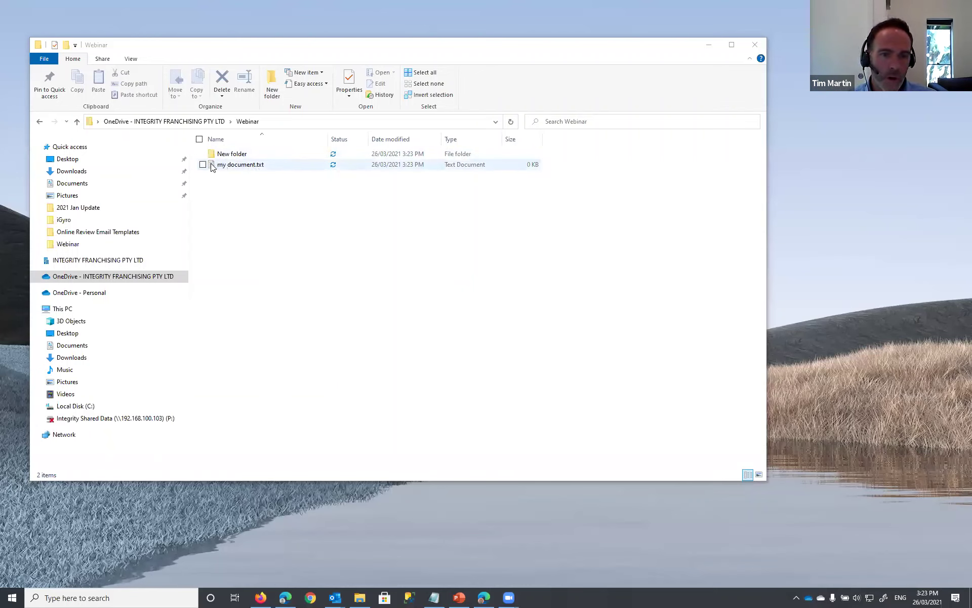
left_click(211, 165)
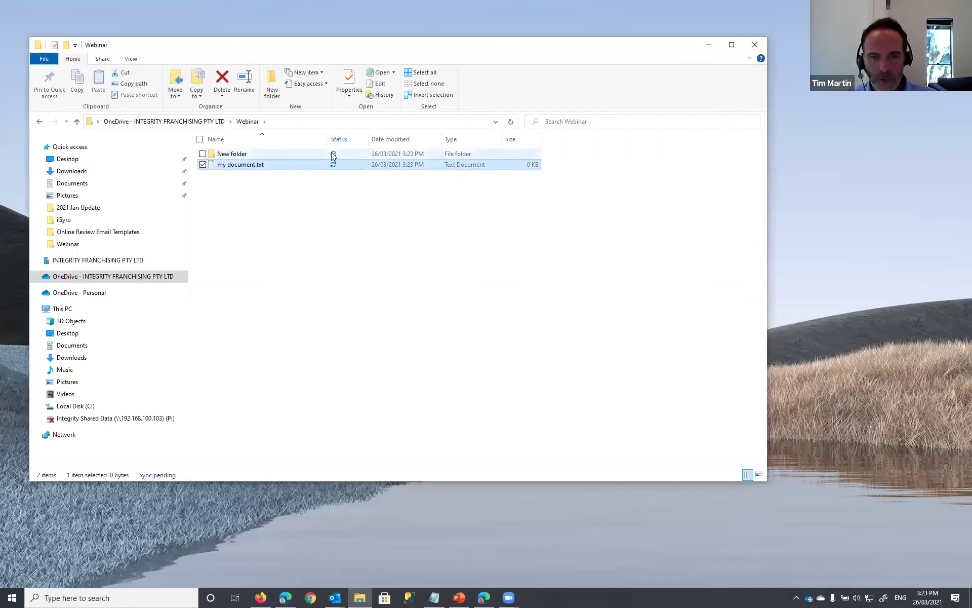
- Write 'first change' into my document.txt in Notepad, save it, and close Notepad
double_click(215, 167)
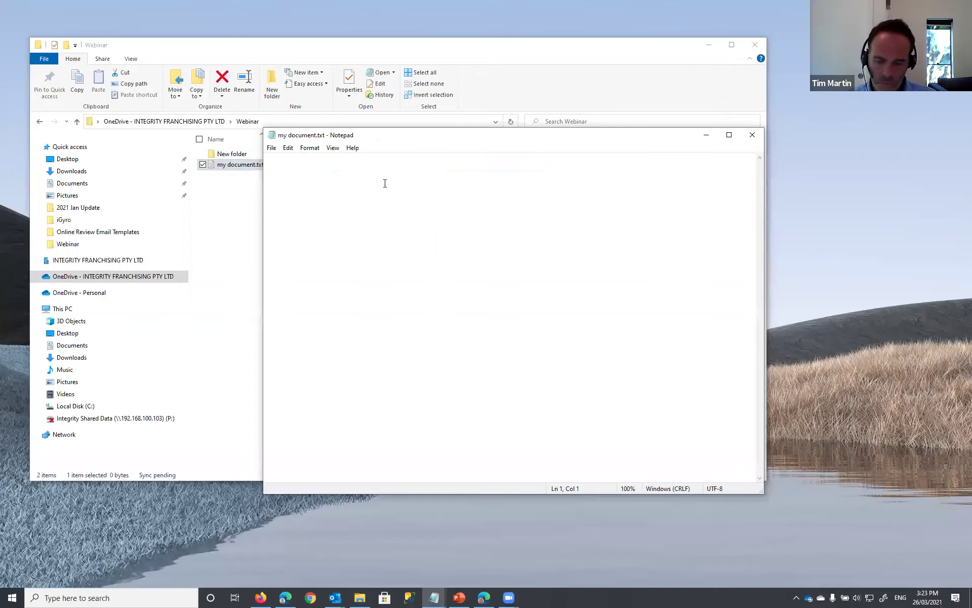
type("first change")
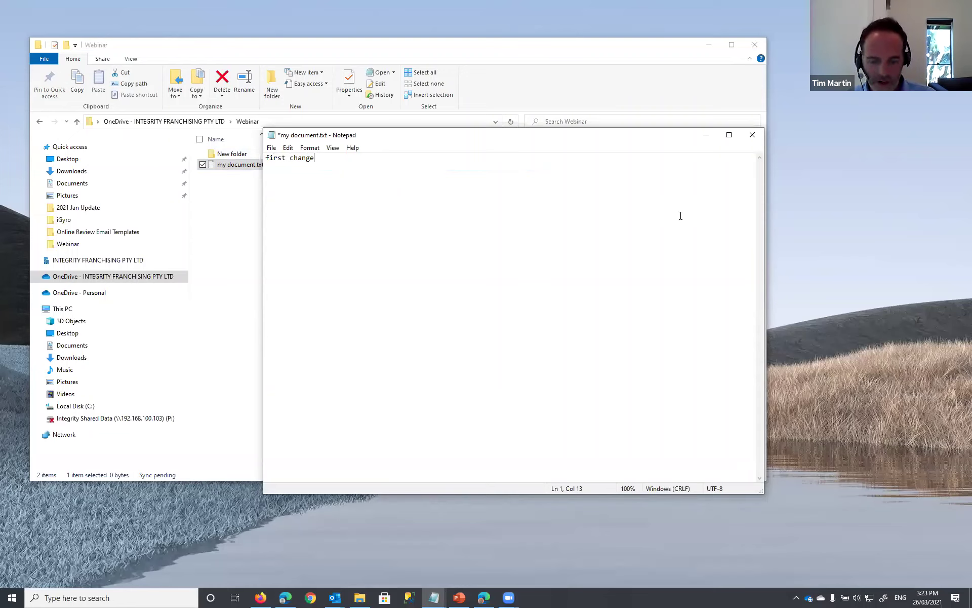
key("ctrl+s")
left_click(753, 135)
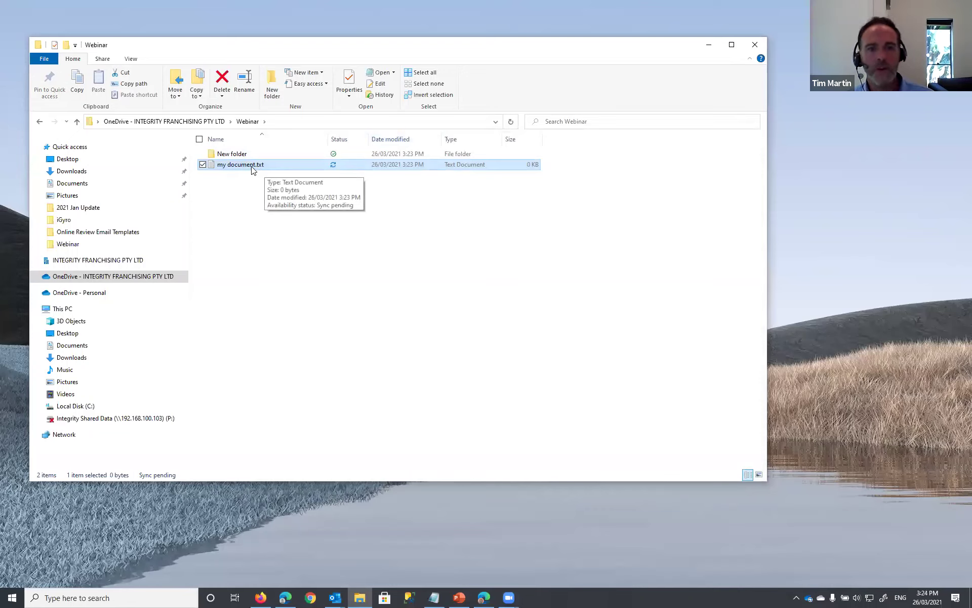
left_click(223, 183)
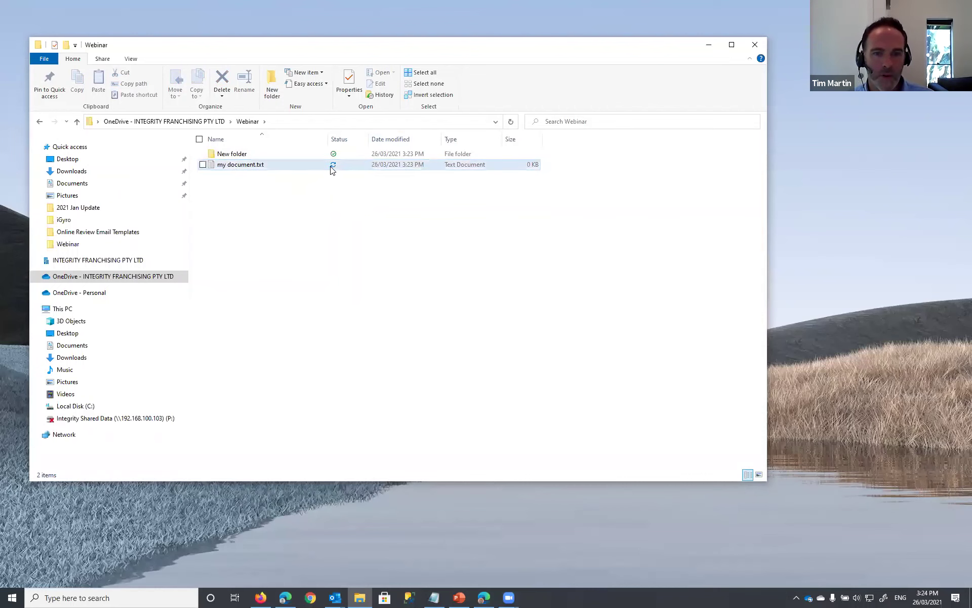
right_click(213, 167)
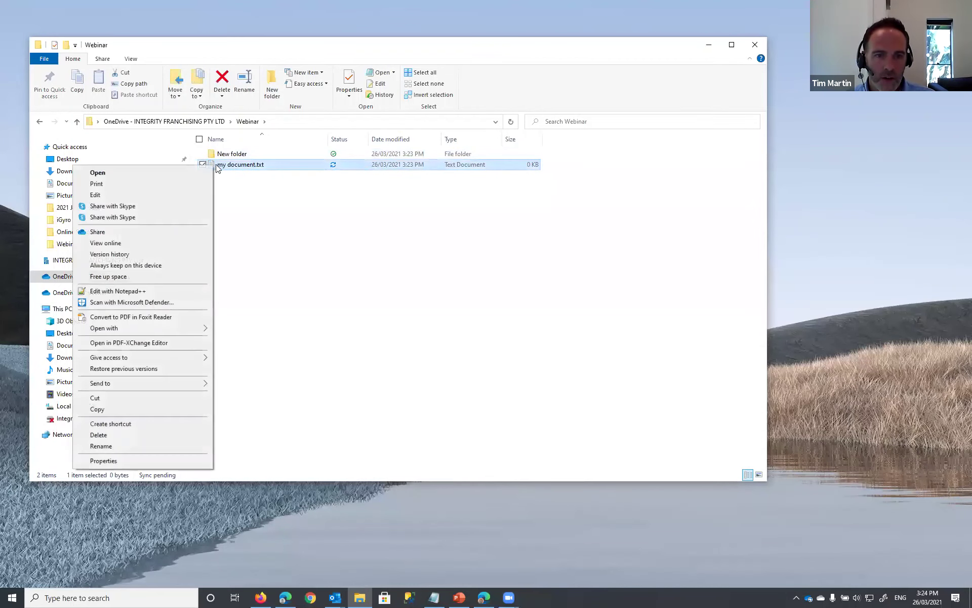
left_click(128, 254)
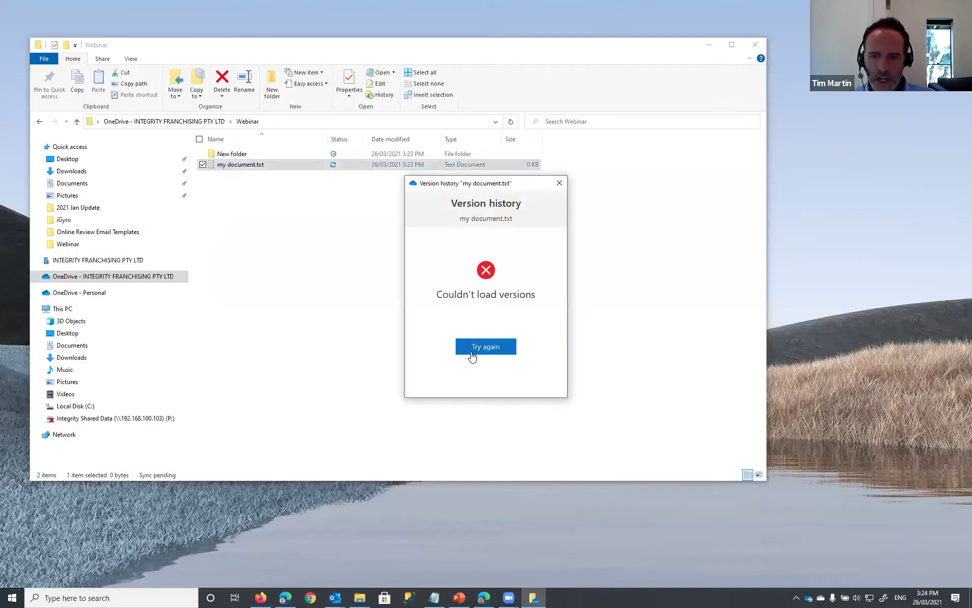
left_click(559, 183)
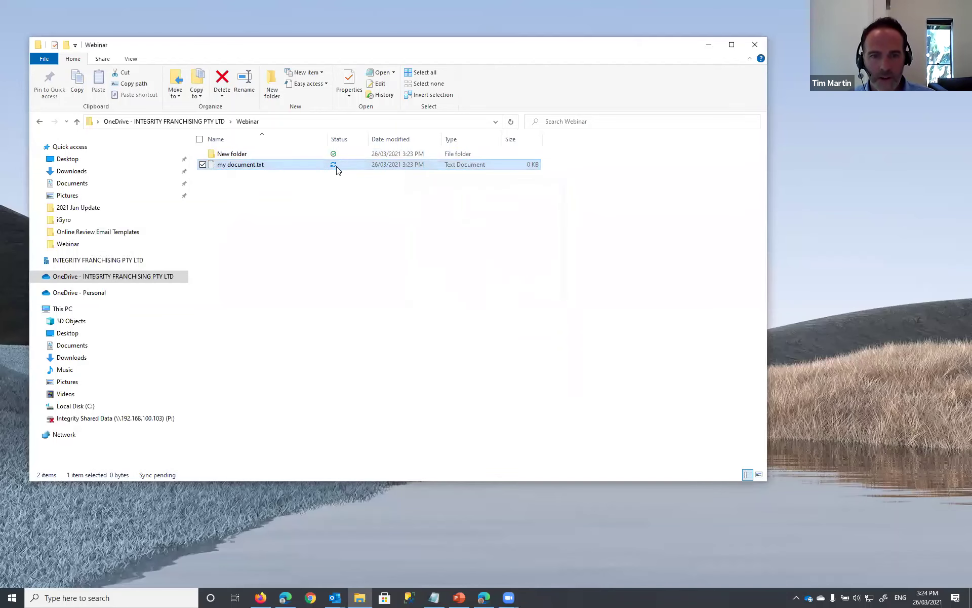
right_click(213, 164)
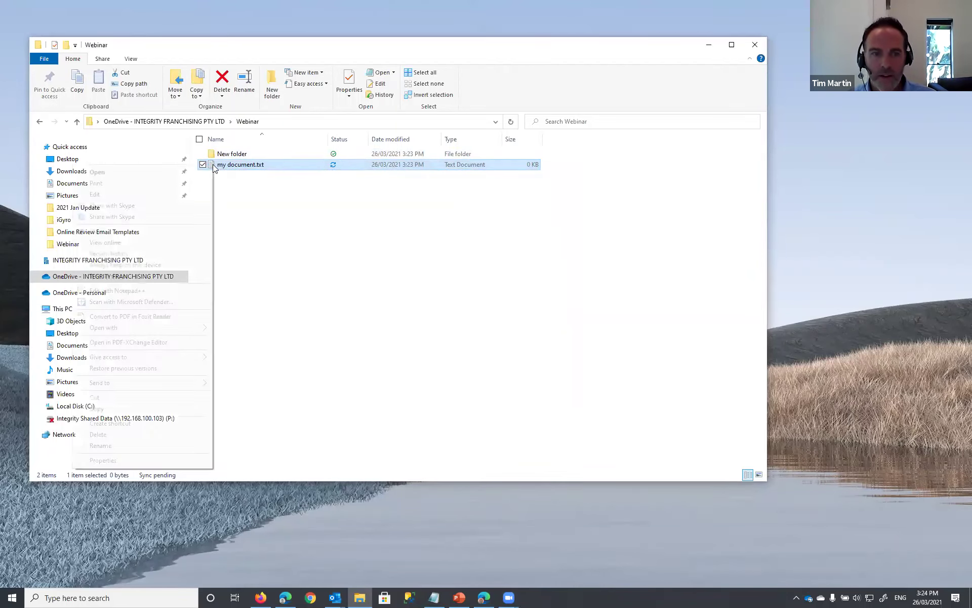
left_click(238, 181)
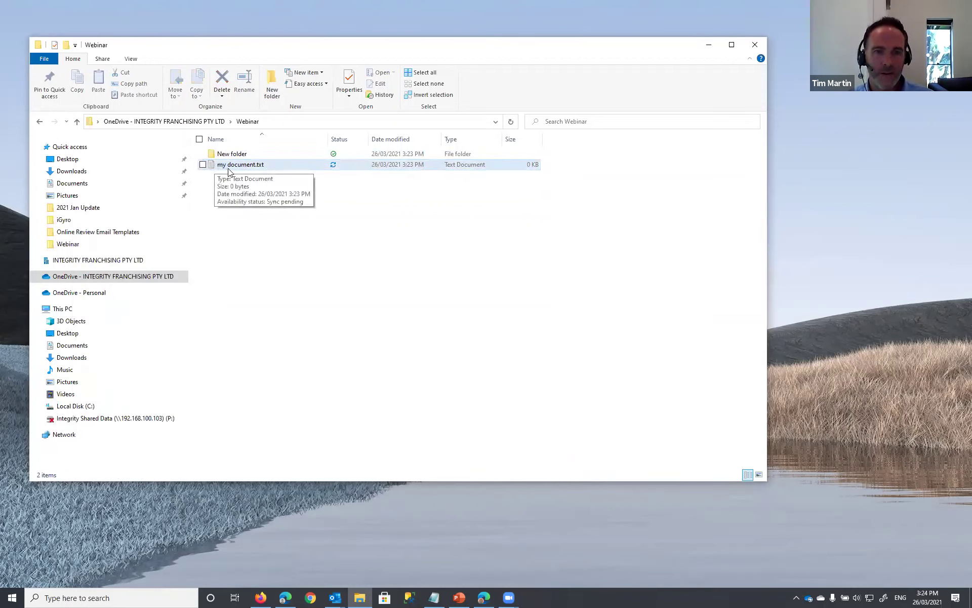
left_click(211, 164)
right_click(213, 164)
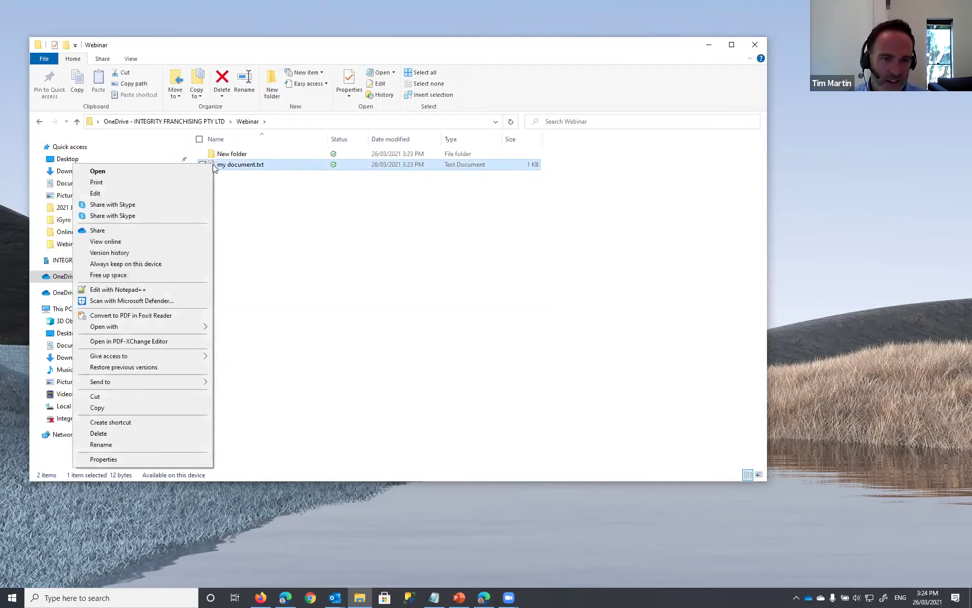
left_click(158, 253)
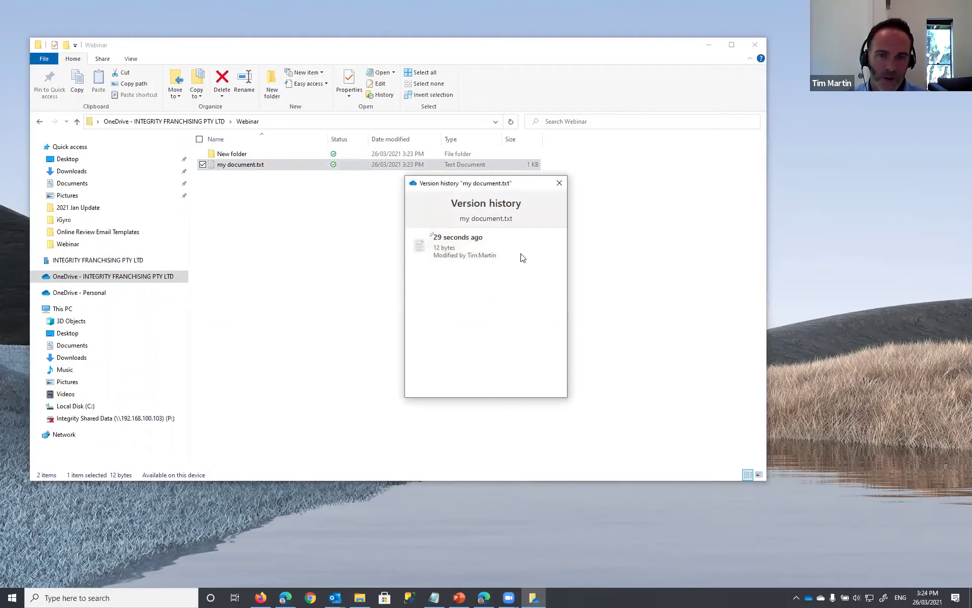
left_click(559, 182)
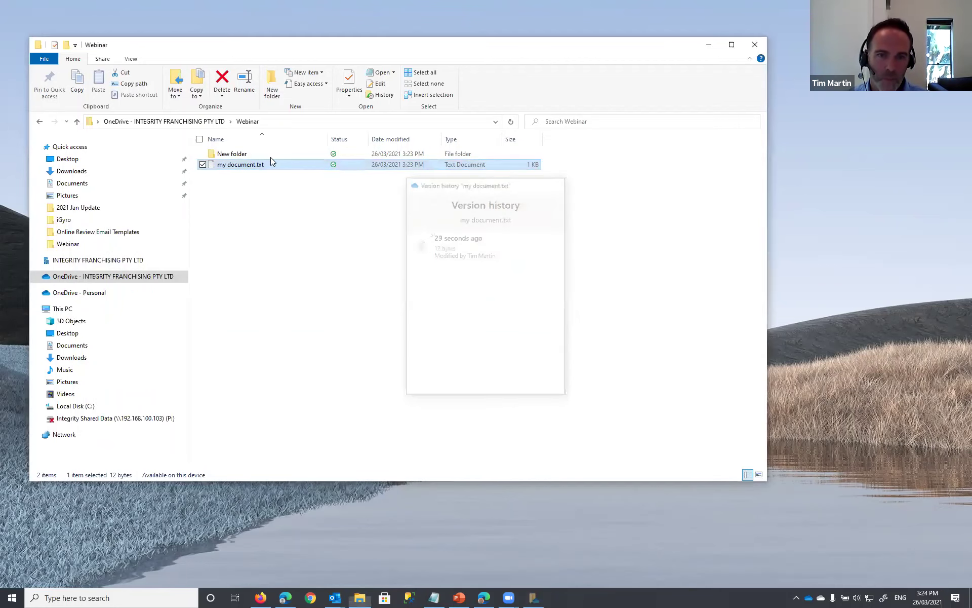
right_click(212, 165)
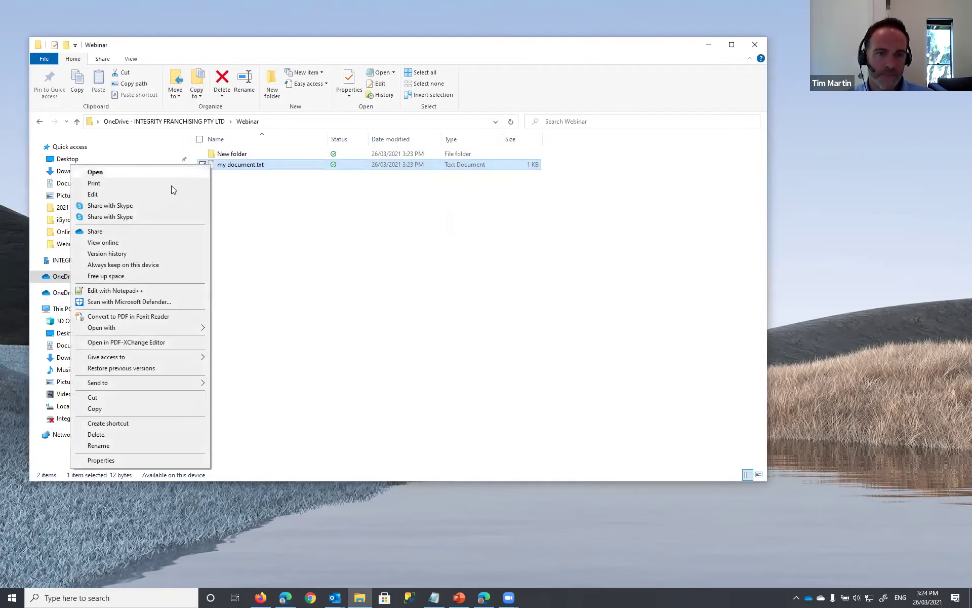
- Add a 'second change.' line to my document.txt and save it
double_click(223, 166)
key("Return")
type("s")
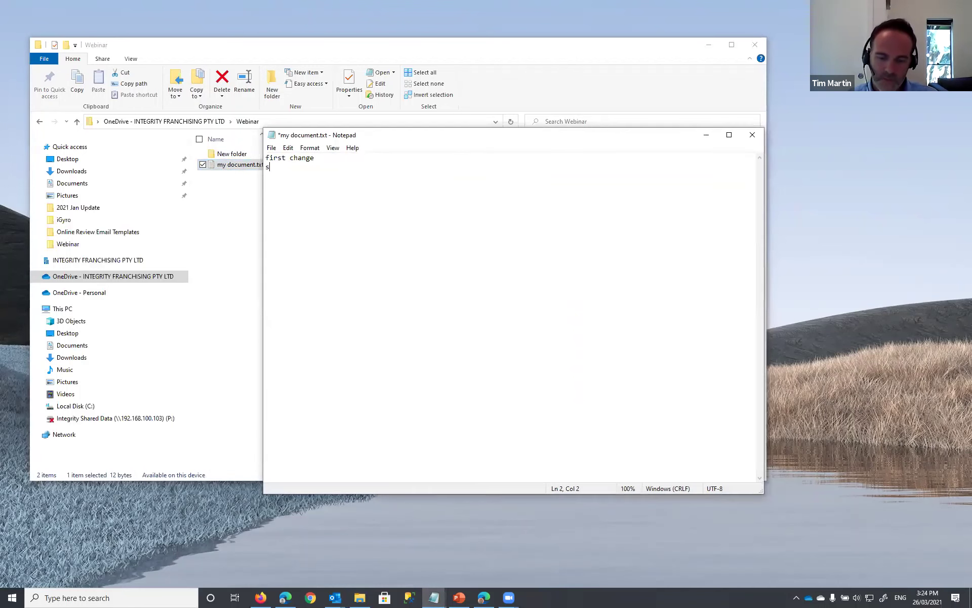
type("econd change.")
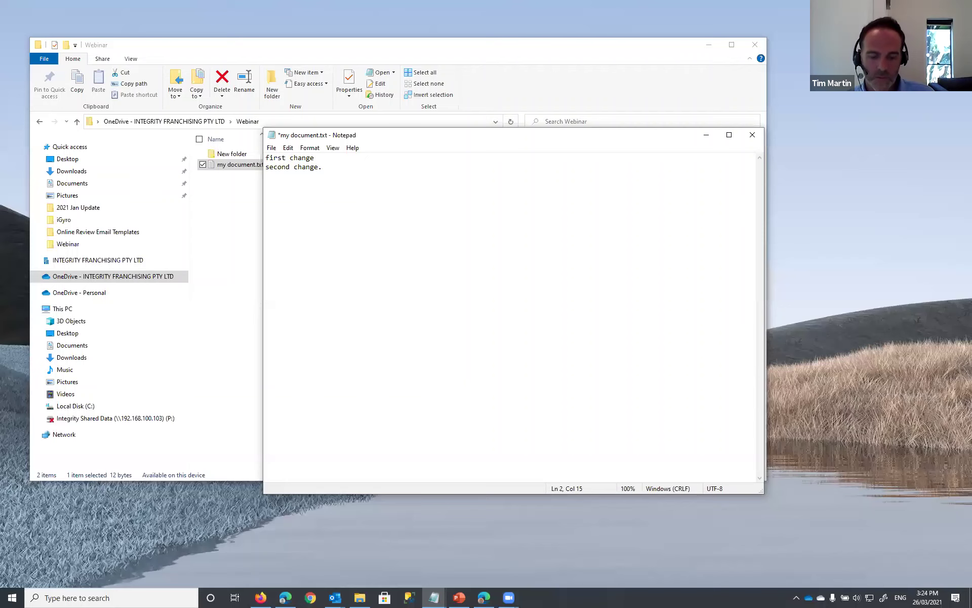
key("ctrl+s")
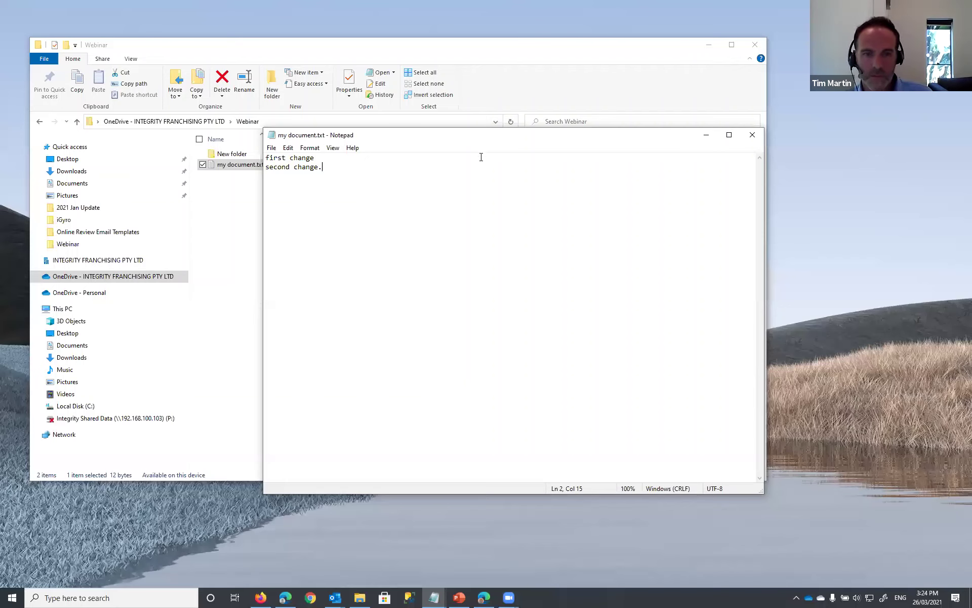
left_click(755, 134)
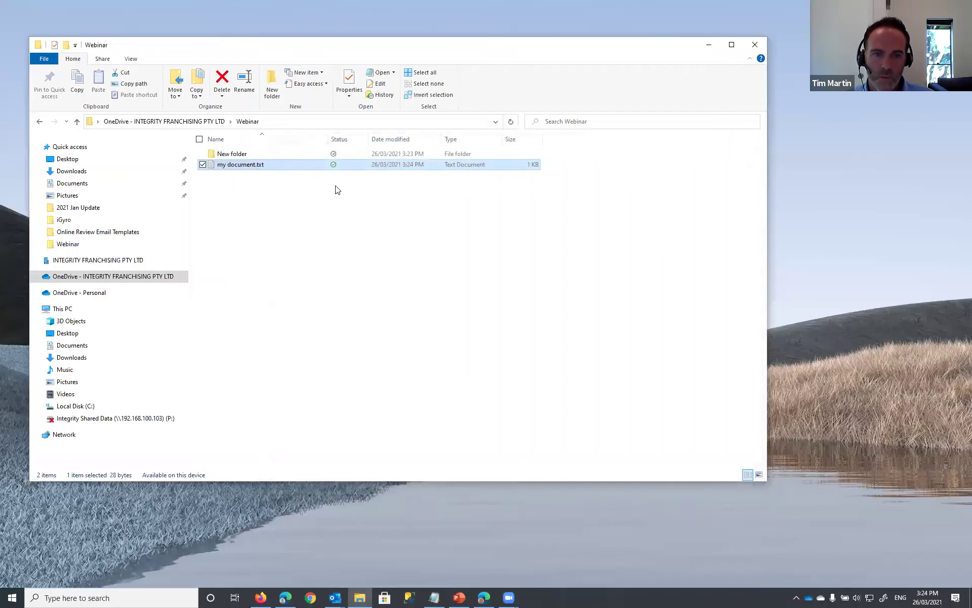
- Reopen my document.txt, add a 'third change.' line, and save it
double_click(241, 169)
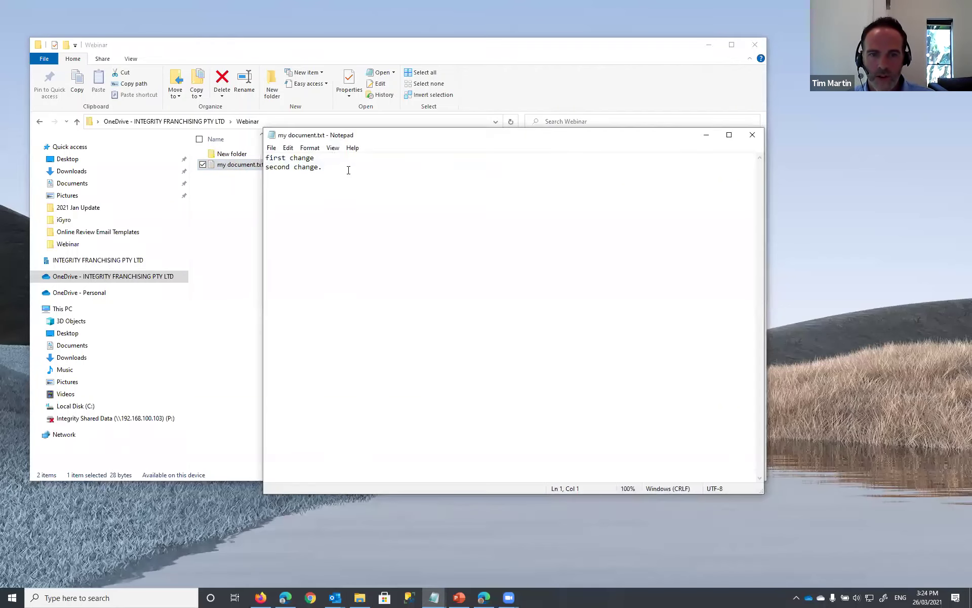
key("Return")
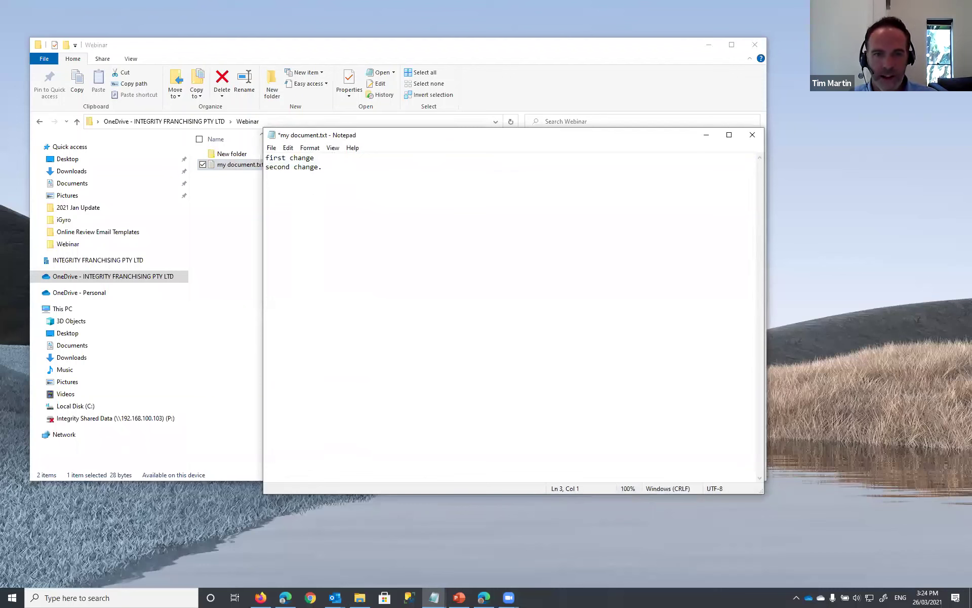
type("third")
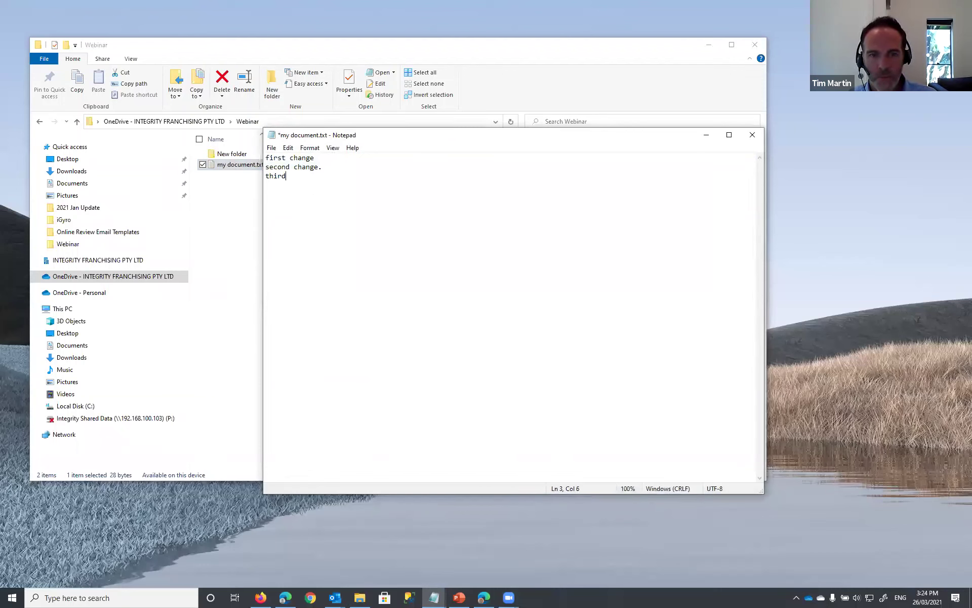
type(" change.")
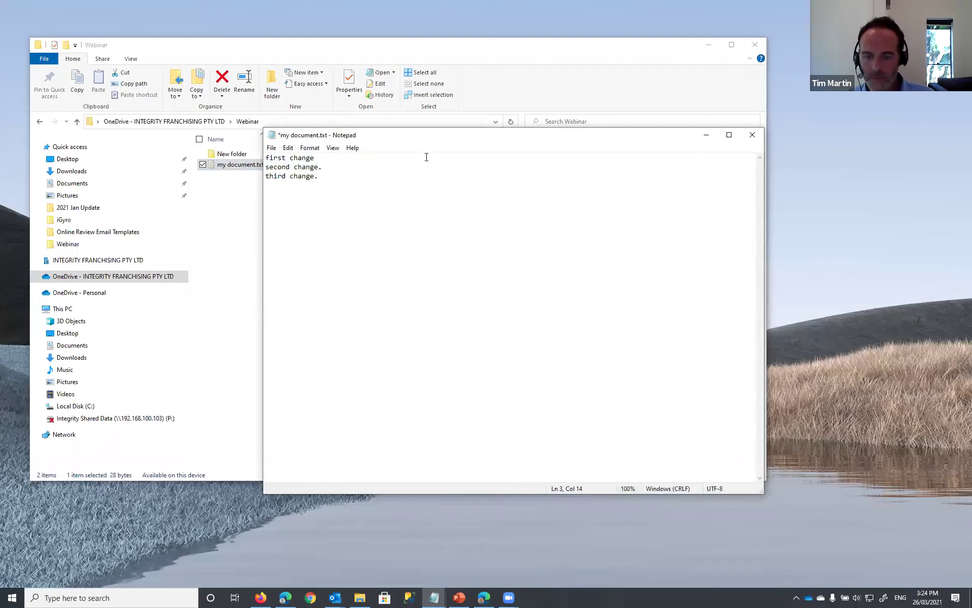
key("ctrl+s")
left_click(753, 135)
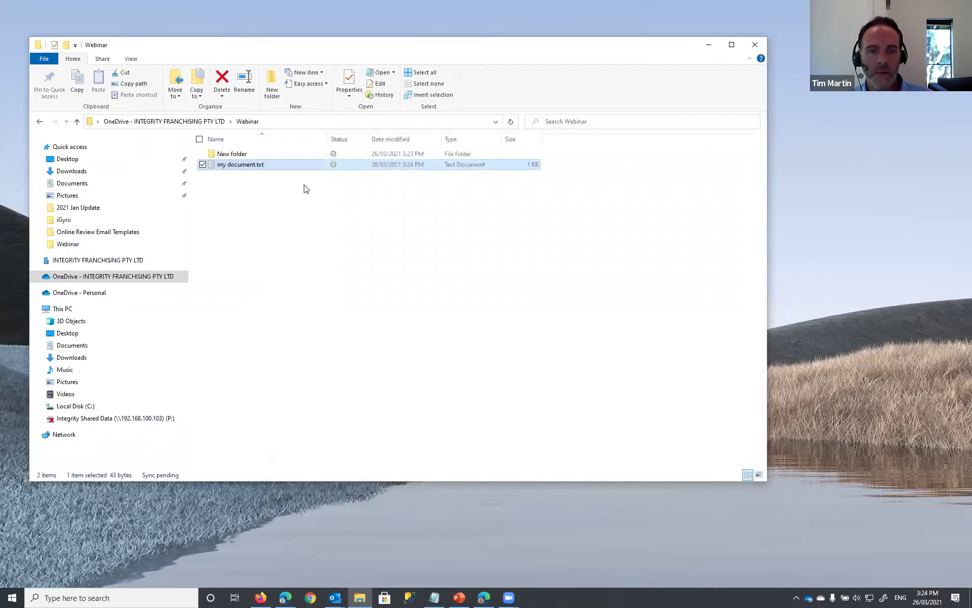
- Restore my document.txt to its earlier 28-byte version from OneDrive version history
right_click(229, 165)
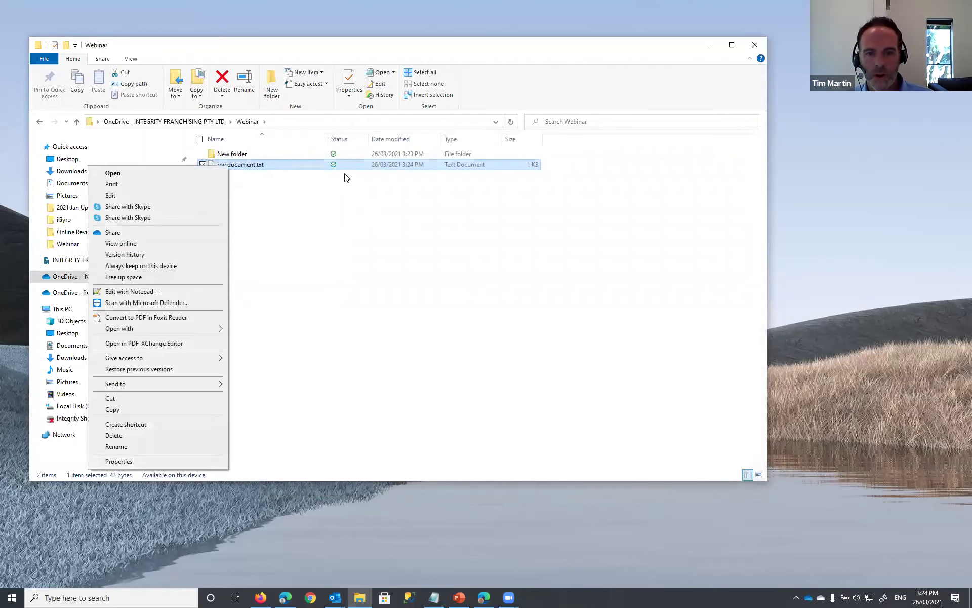
left_click(241, 177)
right_click(236, 166)
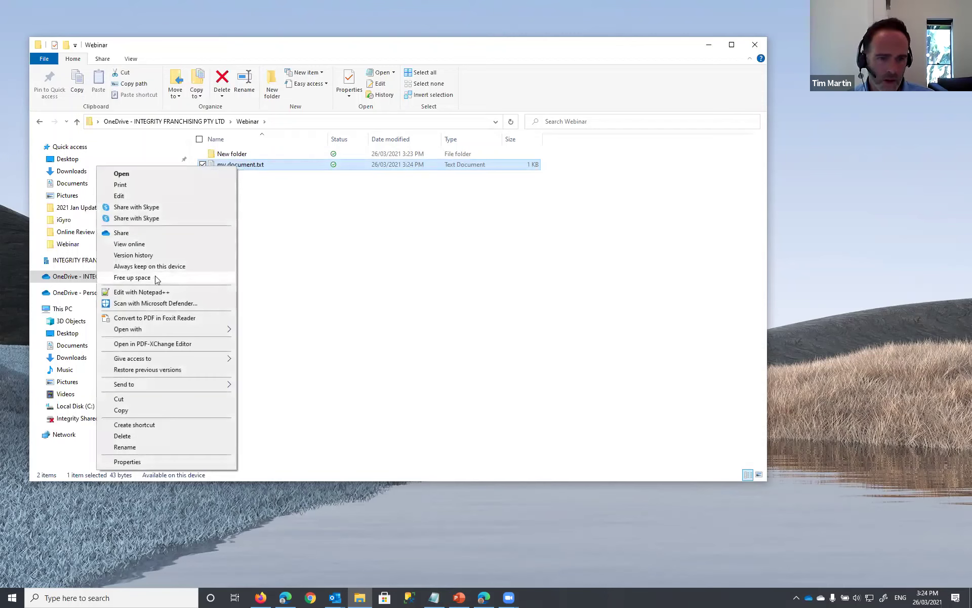
left_click(151, 254)
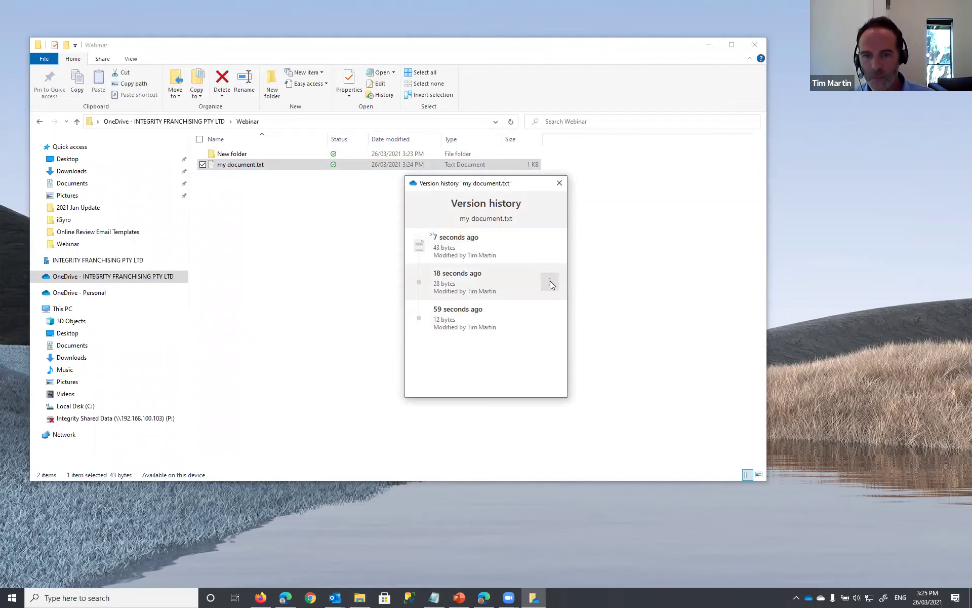
left_click(551, 282)
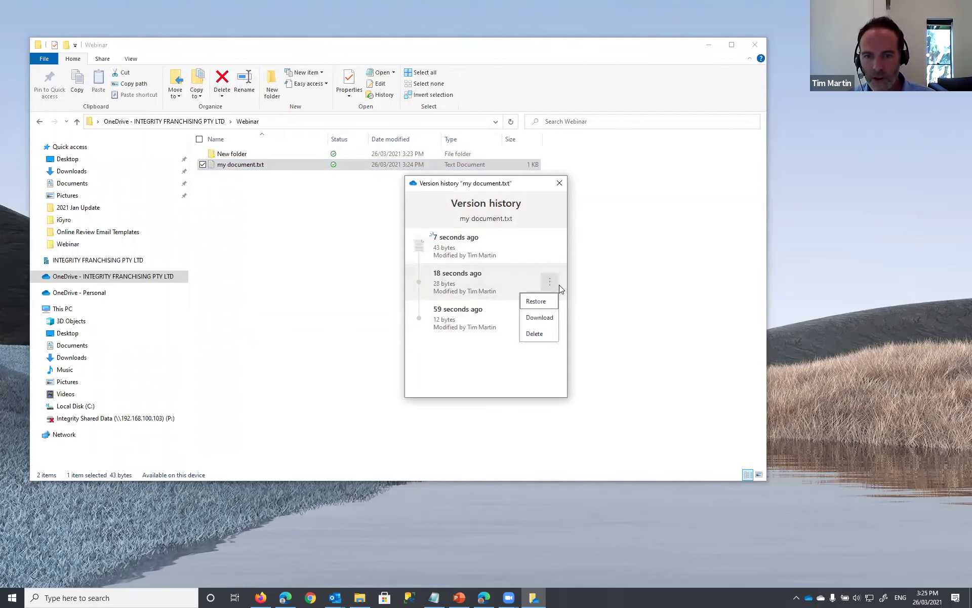
left_click(537, 303)
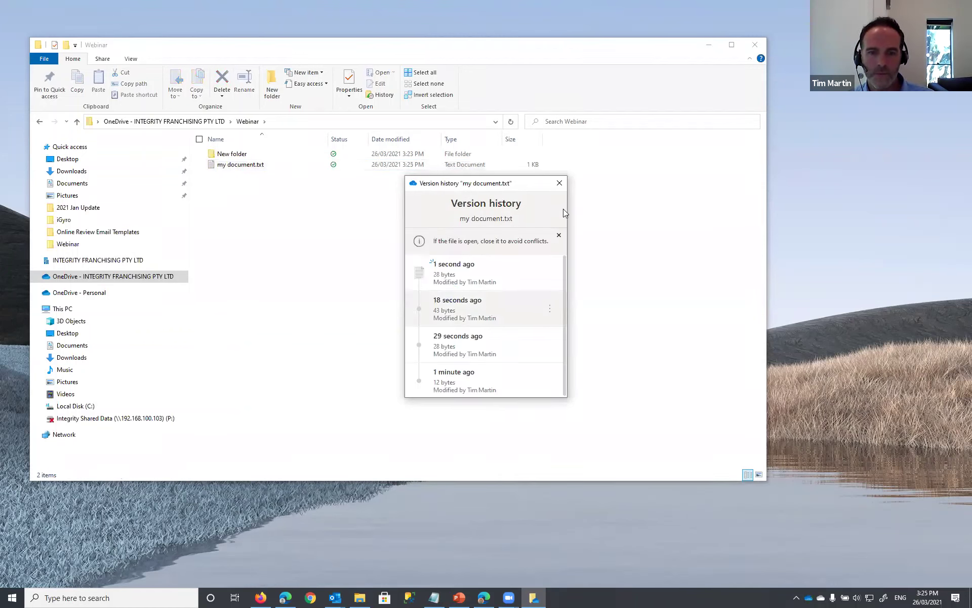
left_click(559, 183)
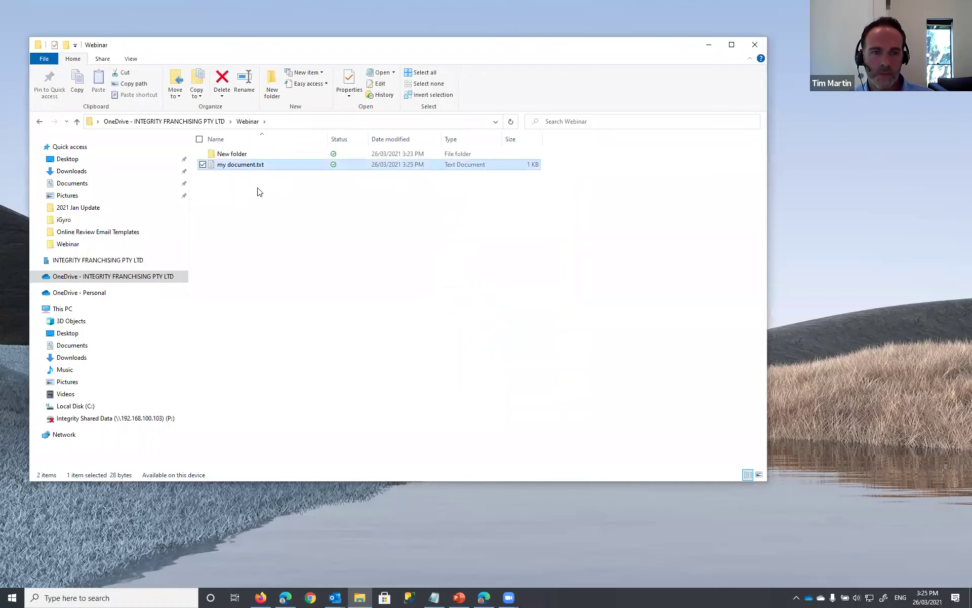
double_click(213, 167)
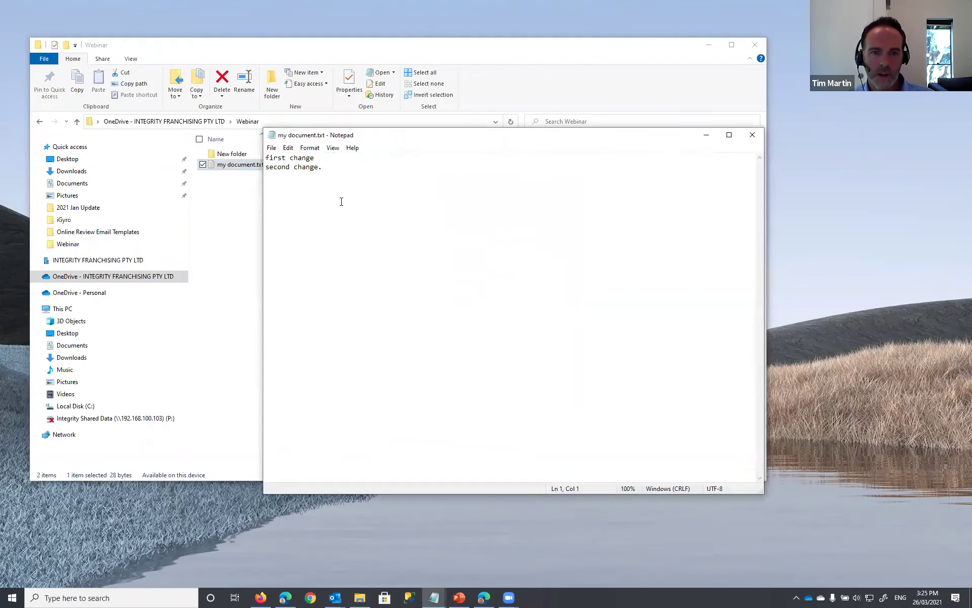
left_click_drag(267, 158, 354, 167)
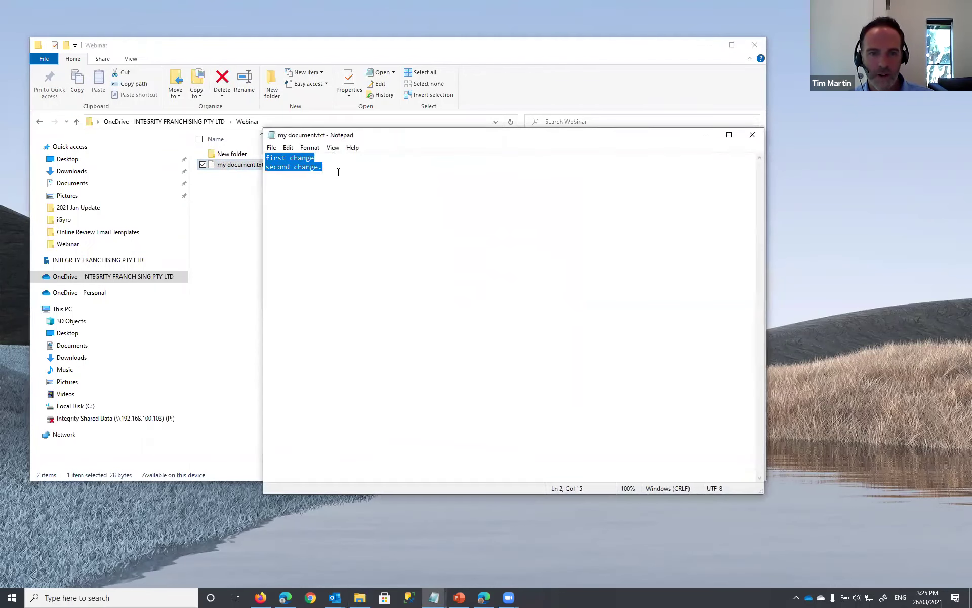
left_click(338, 167)
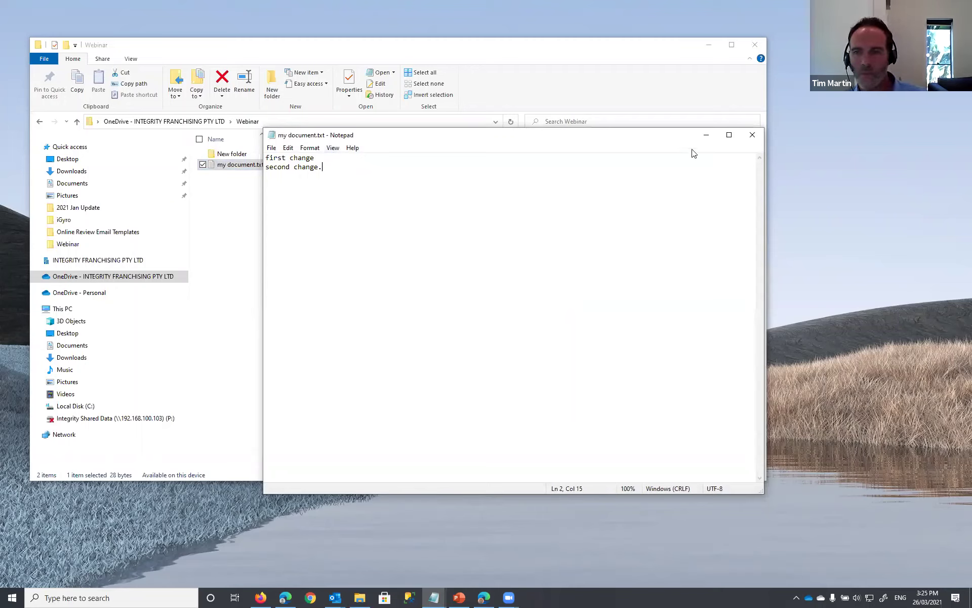
left_click(754, 135)
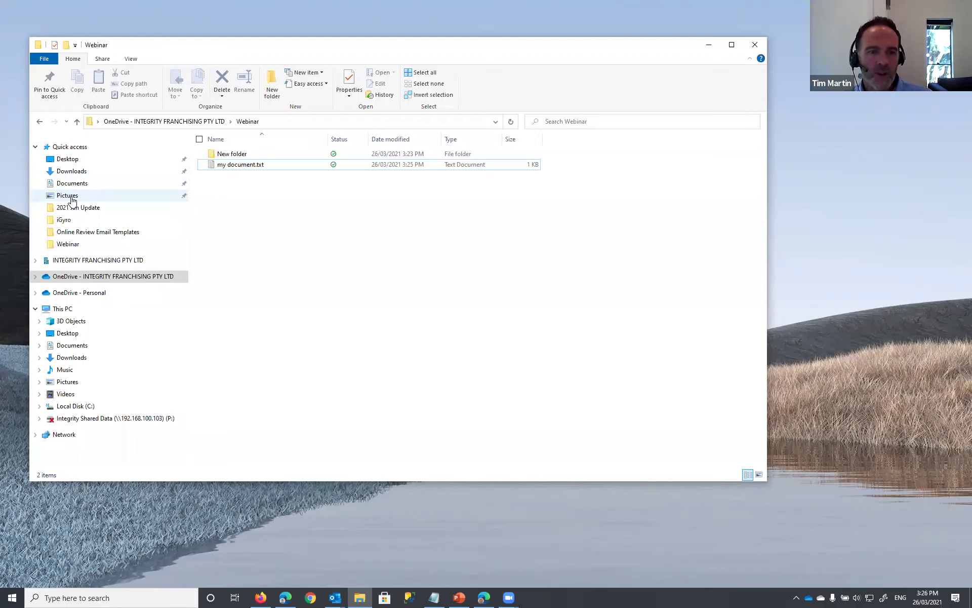
left_click(97, 282)
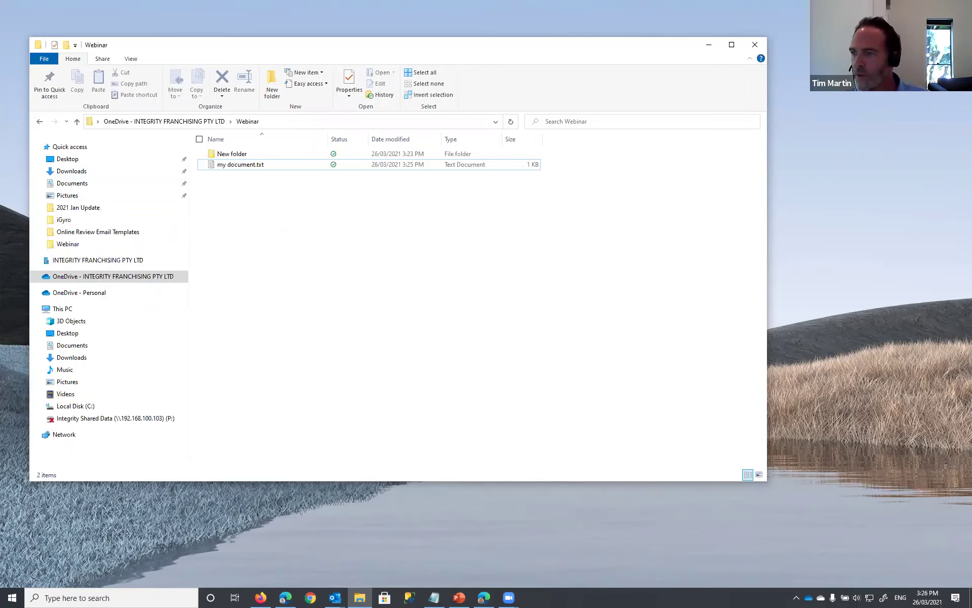
key("alt+Tab")
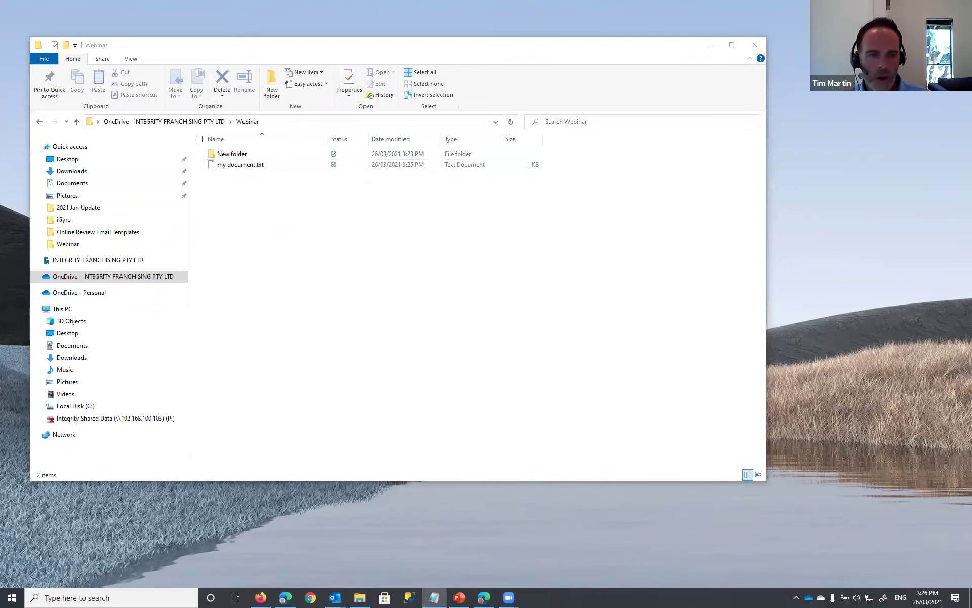